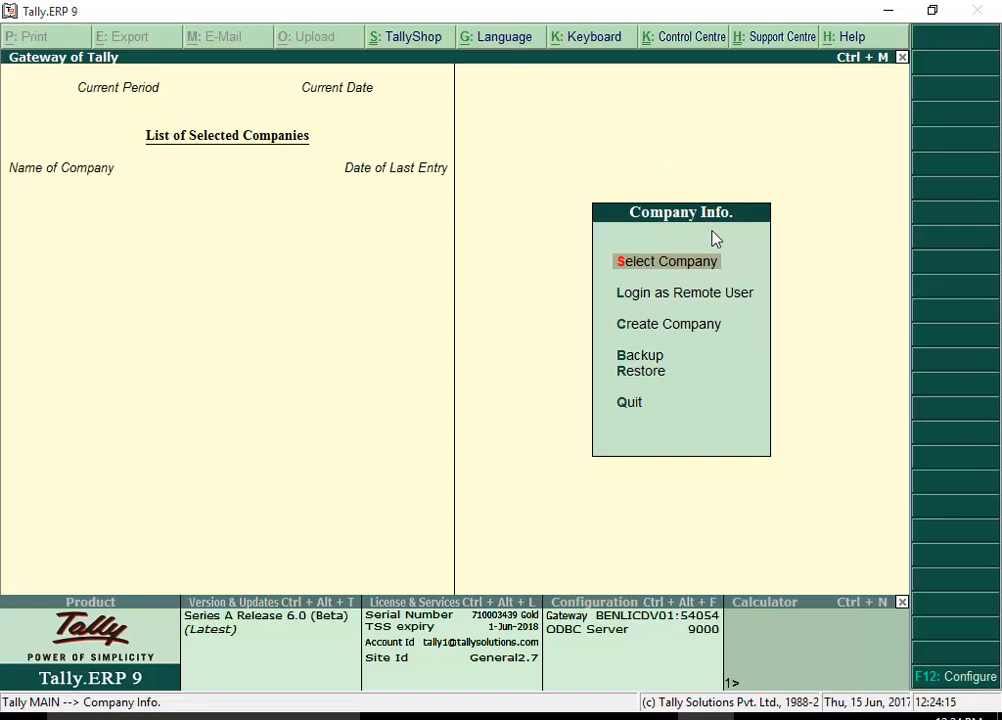
# Log in to National Enterprises and convert its data, backing up to D:\TallyDataBackup.
pyautogui.click(718, 271)
pyautogui.press('Return')
pyautogui.write('Harish')
pyautogui.press('Return')
pyautogui.write('********')
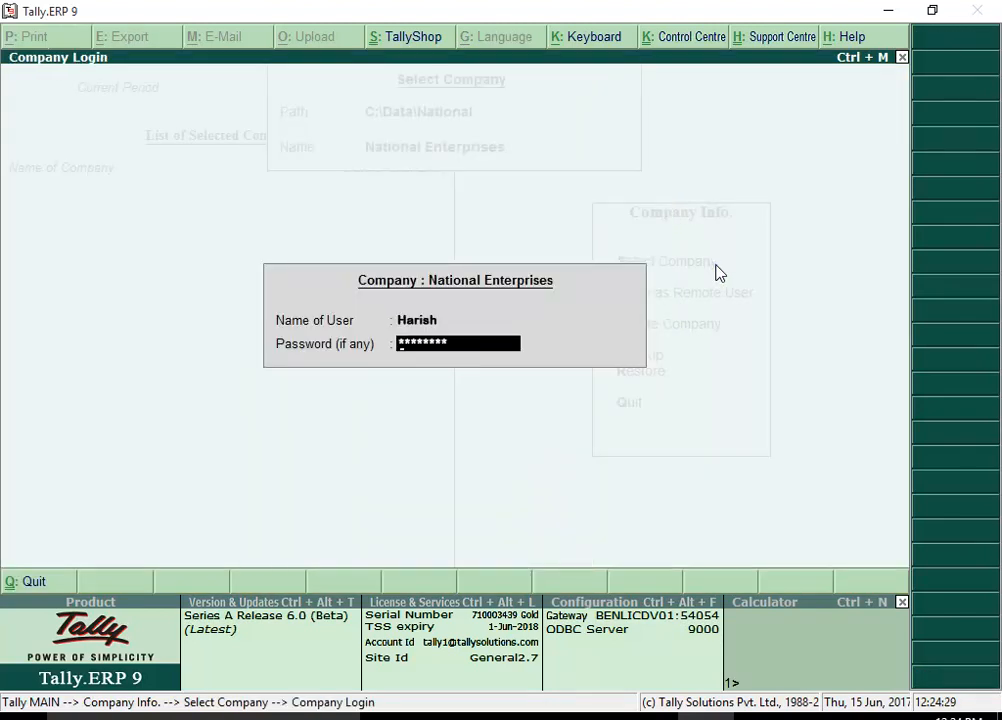
pyautogui.press('Return')
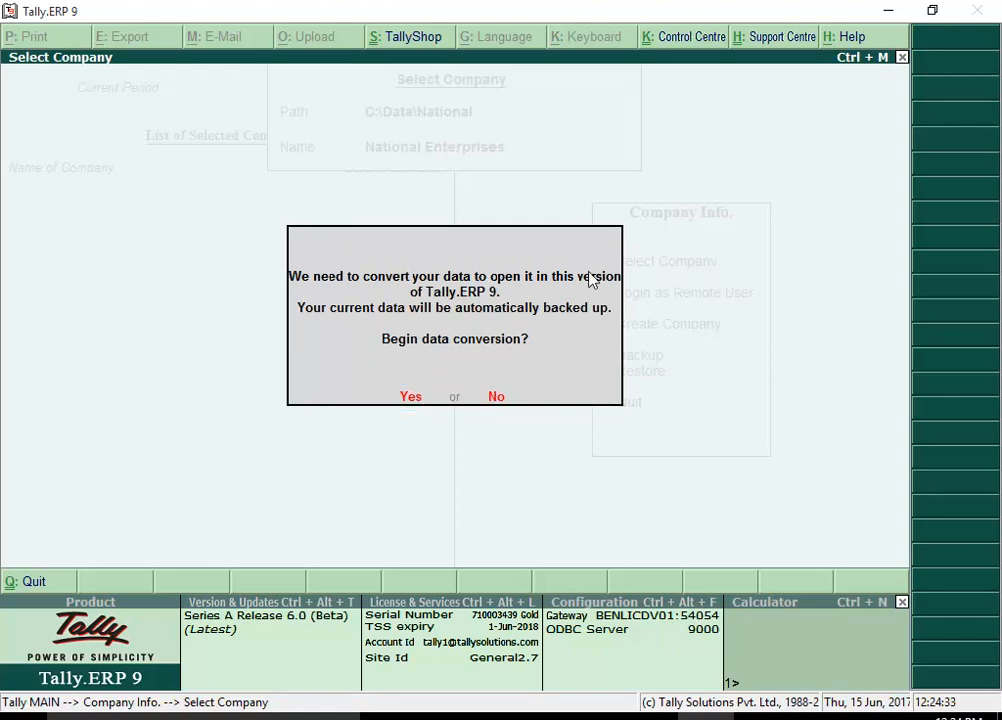
pyautogui.click(409, 397)
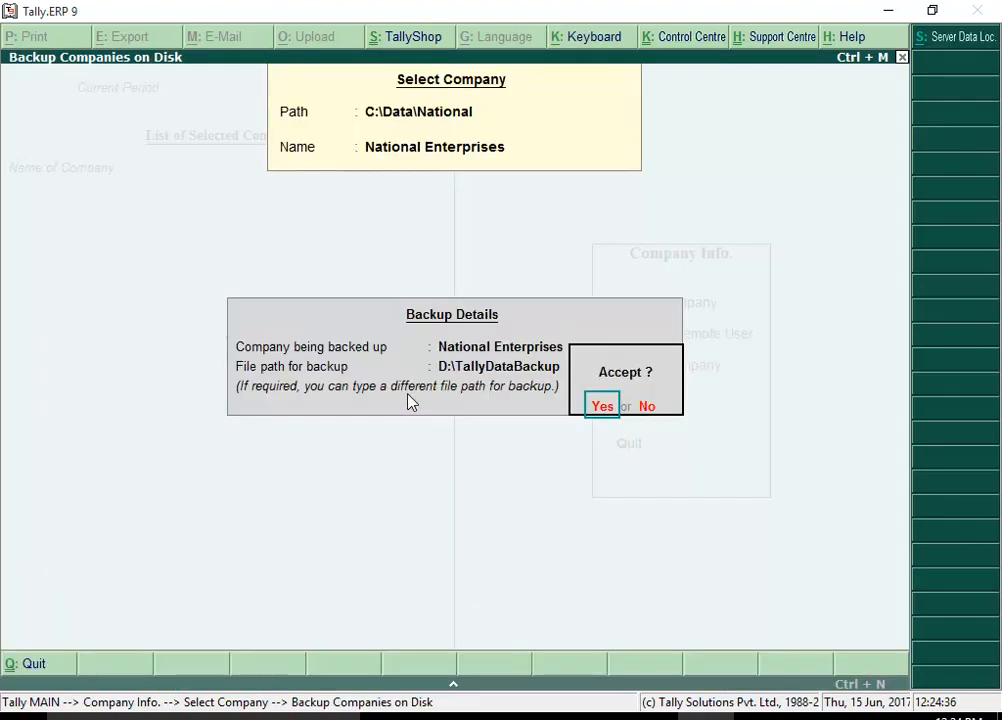
pyautogui.click(605, 408)
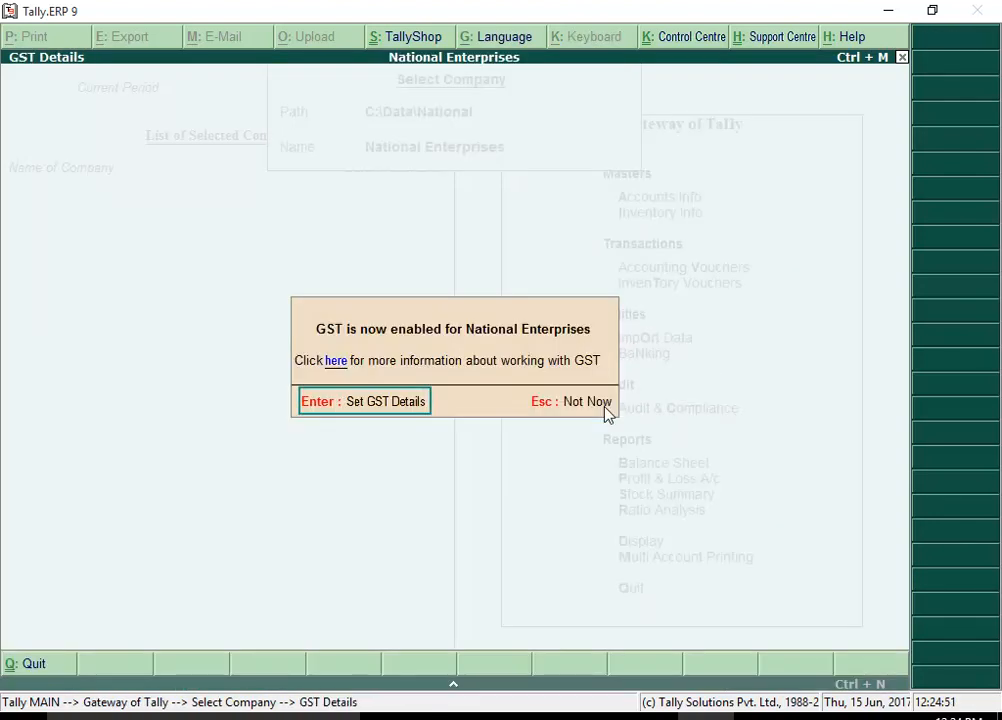
# Enter the company's Karnataka GSTIN from 1-Jul-2017 and enable company GST rate details with HSN 84713010.
pyautogui.click(413, 414)
pyautogui.press('Return')
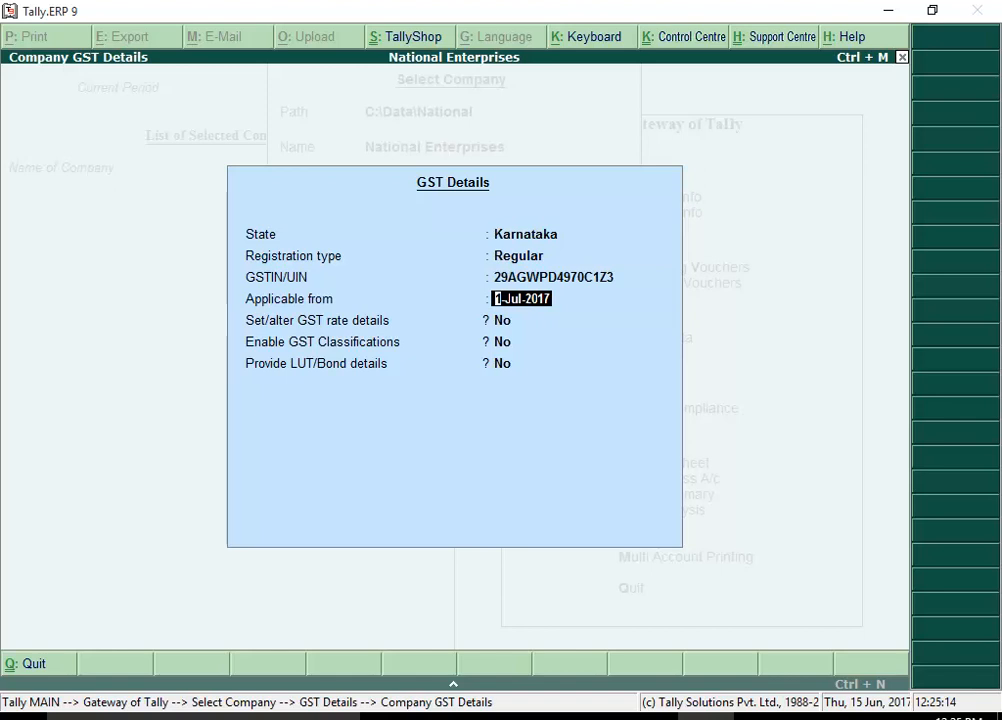
pyautogui.press('Return')
pyautogui.press('Return')
pyautogui.press('Return')
pyautogui.press('Return')
pyautogui.press('Return')
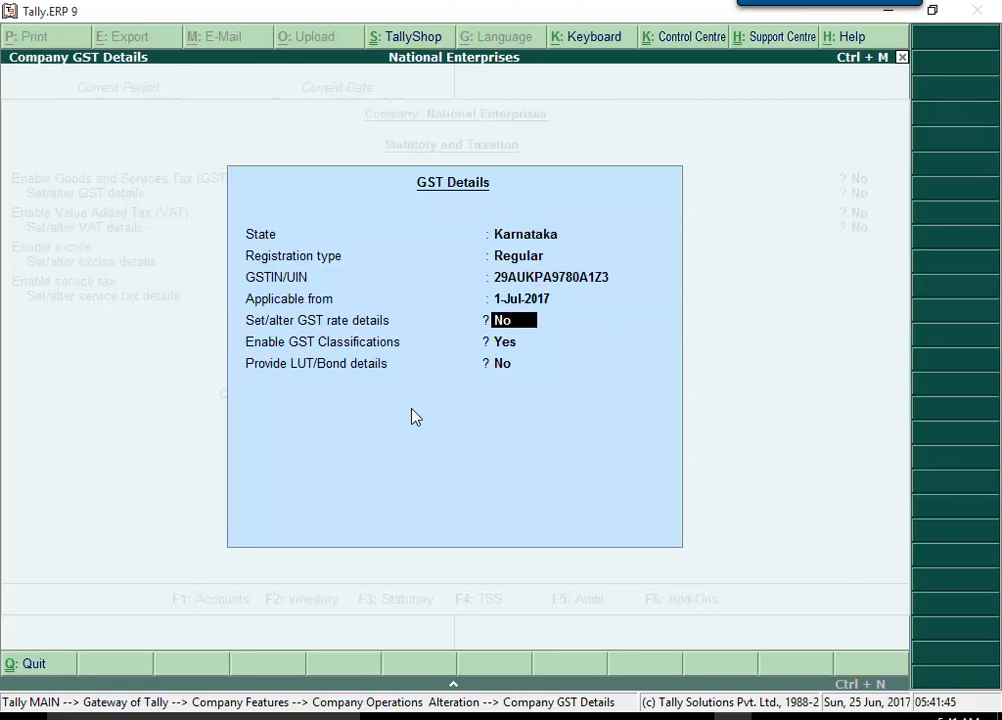
pyautogui.press('y')
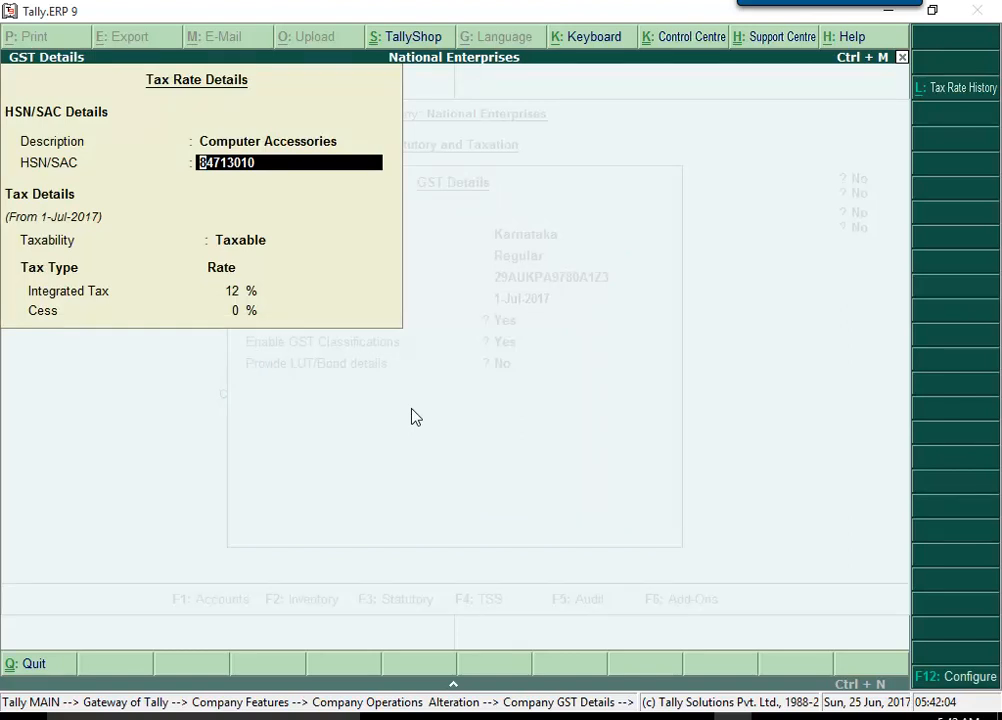
pyautogui.press('Return')
pyautogui.press('Return')
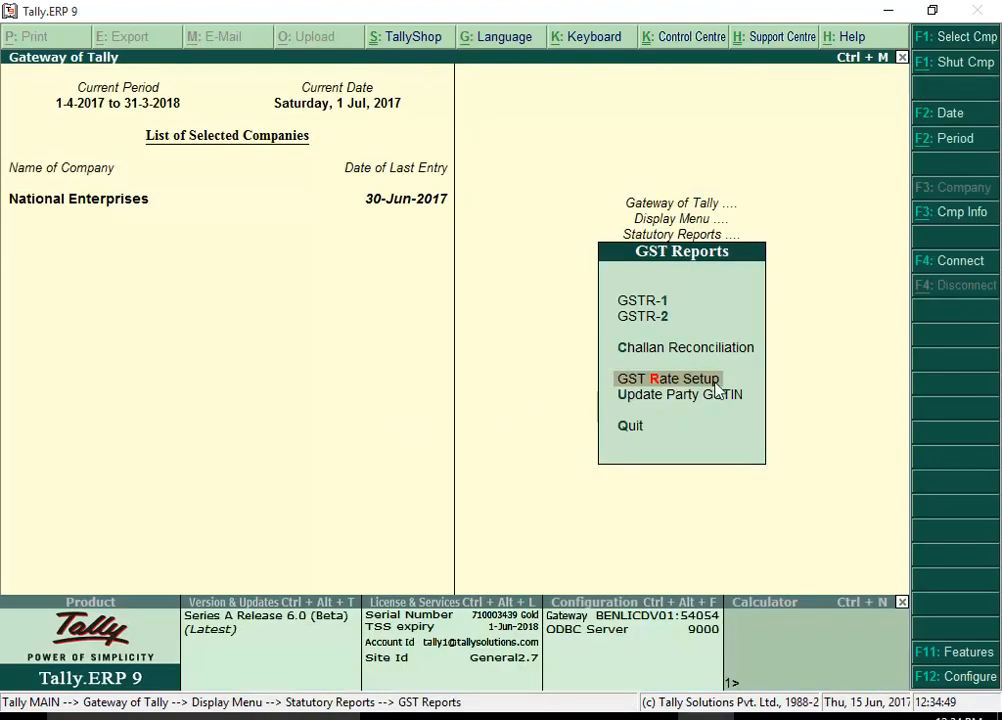
# Open GST Rate Setup in detailed view and browse down to the Desktop Computers and Laptops items.
pyautogui.click(718, 379)
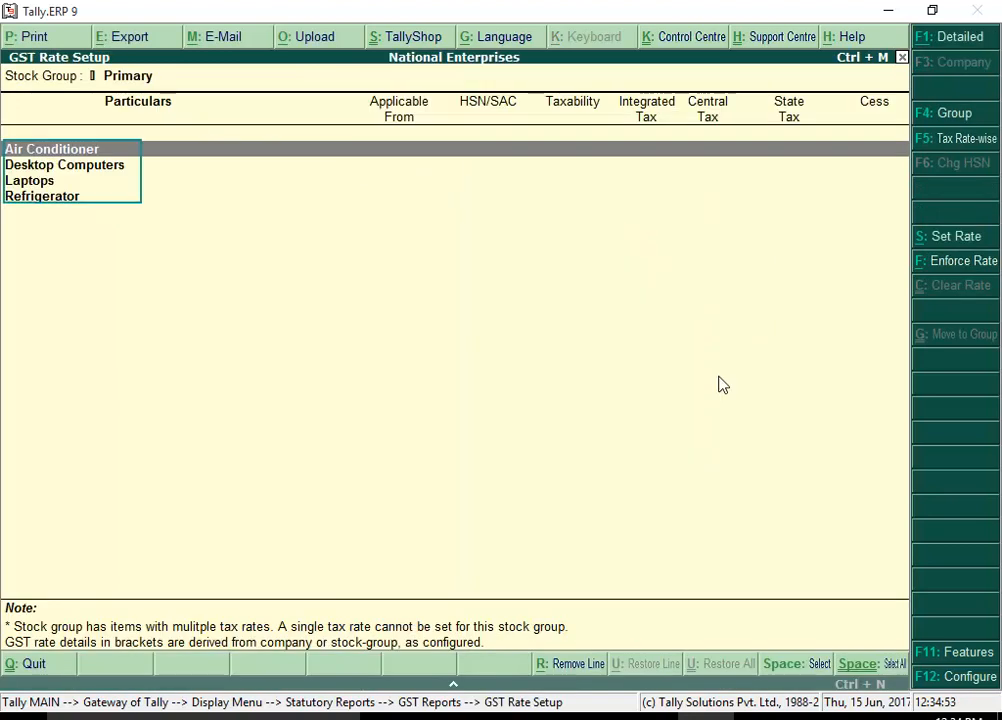
pyautogui.click(943, 40)
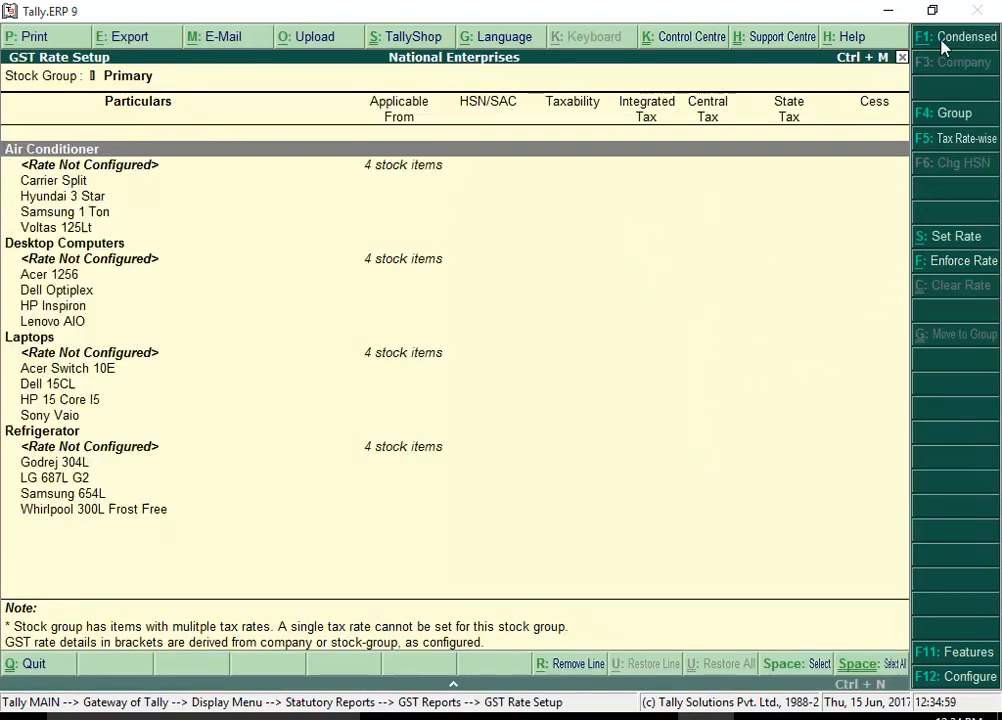
pyautogui.press('Down')
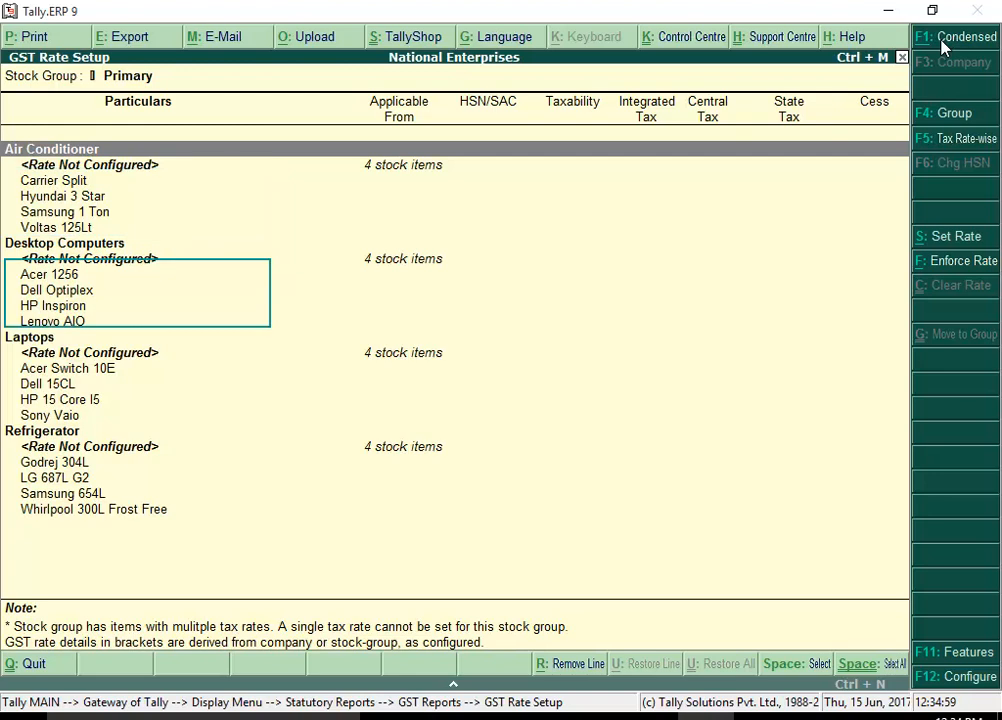
pyautogui.press('Down')
pyautogui.press('Down')
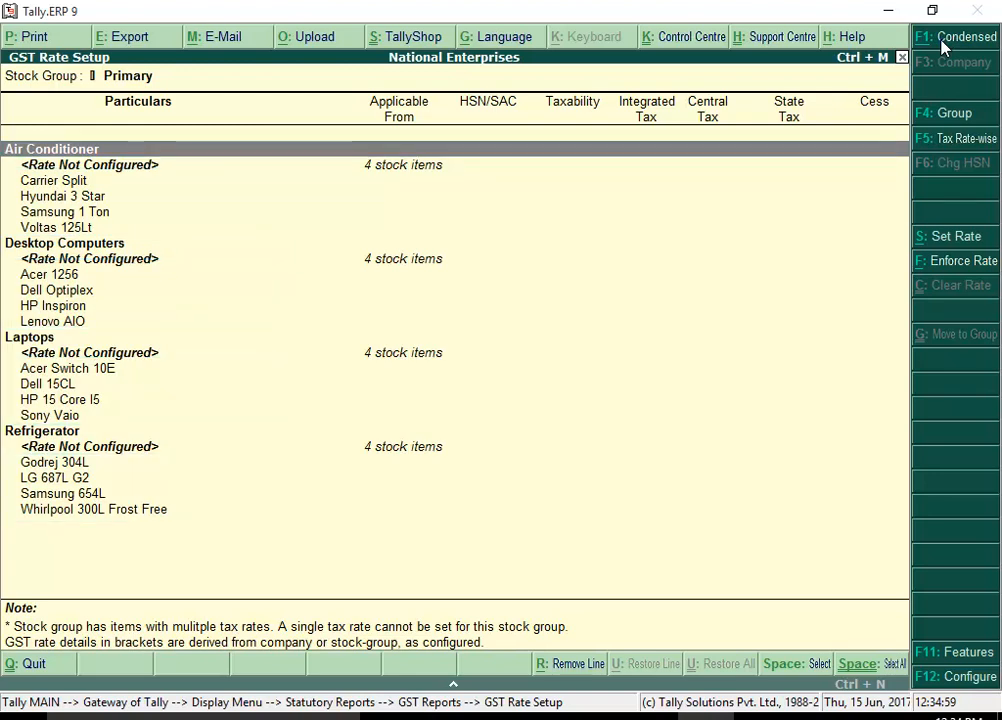
# Set Air Conditioner to 'Air Conditioning Machines', HSN 84158310, Taxable at 28% integrated tax.
pyautogui.click(946, 237)
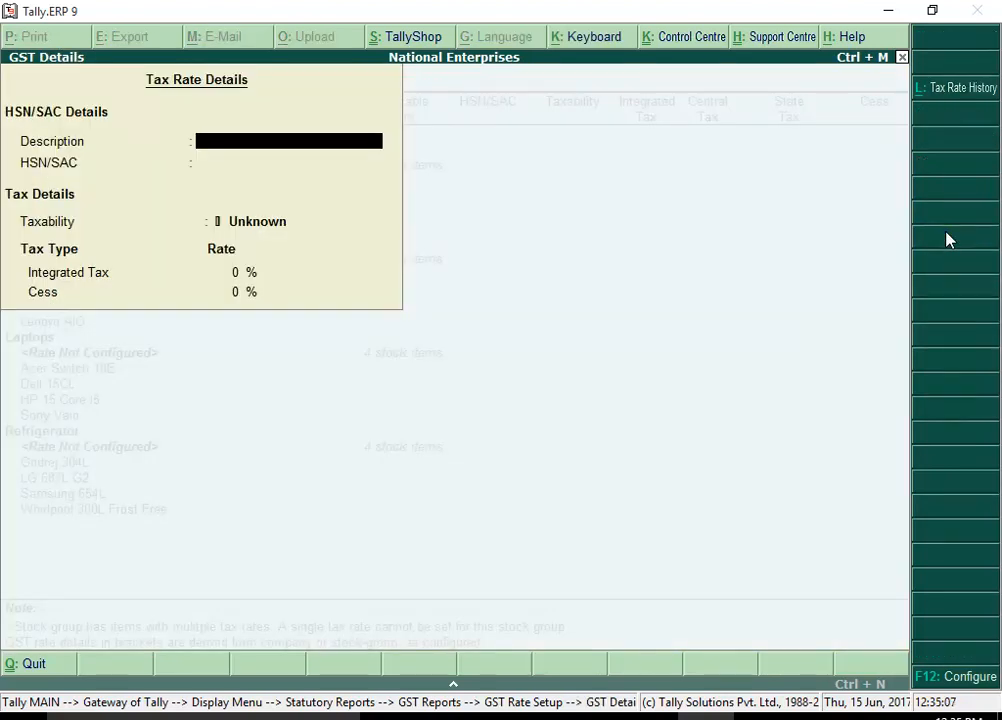
pyautogui.write('Air Conditioning Machines')
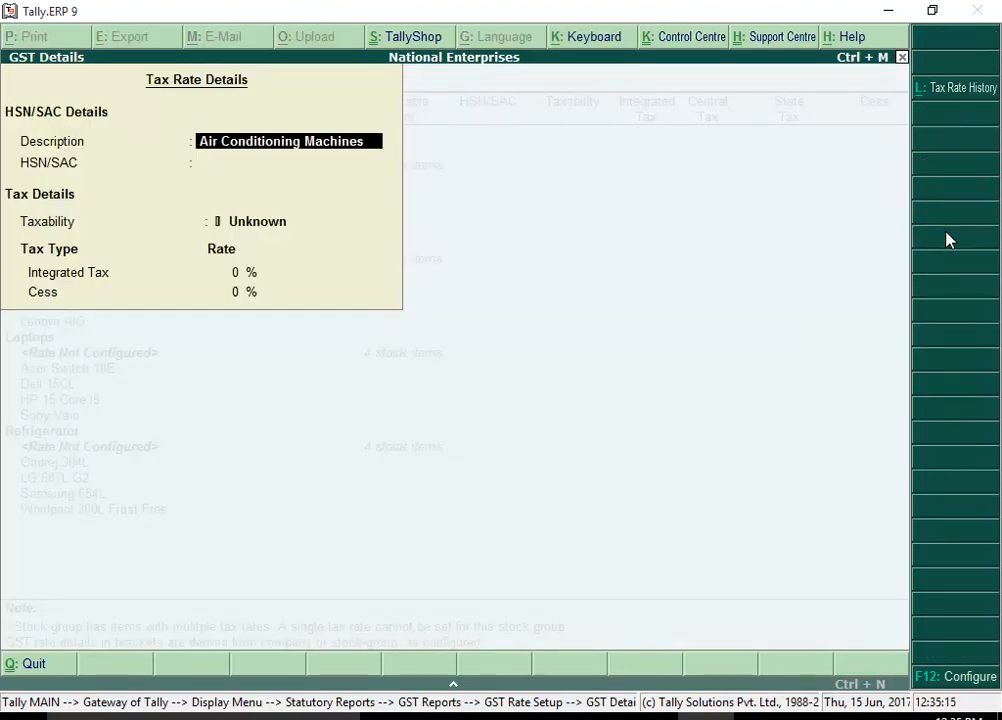
pyautogui.press('Return')
pyautogui.write('84158310')
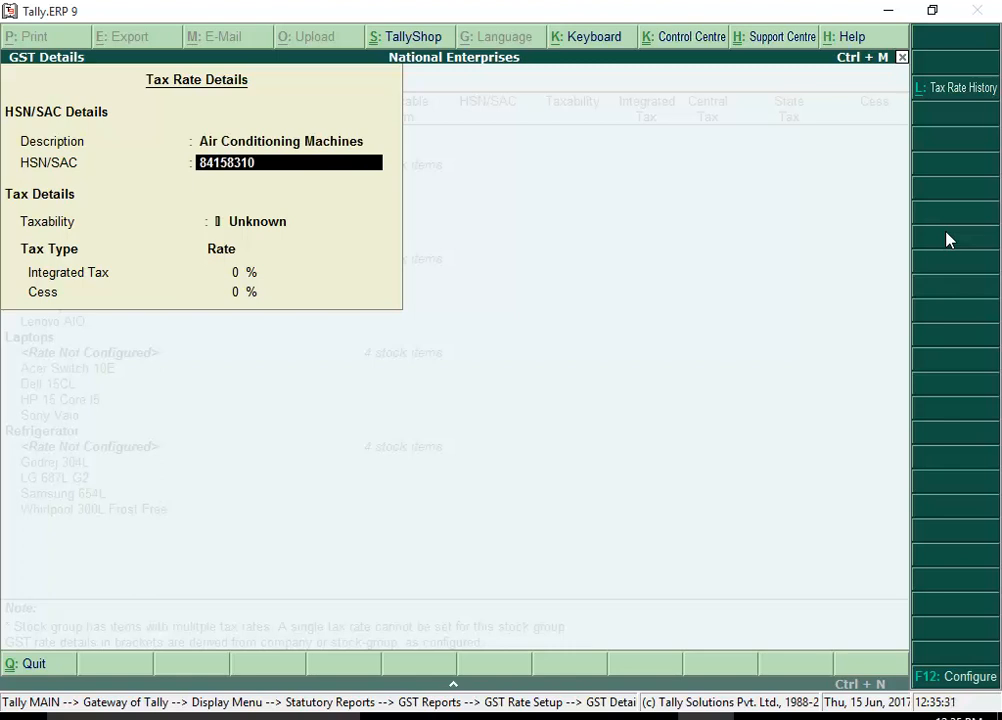
pyautogui.press('Return')
pyautogui.write('t')
pyautogui.press('Return')
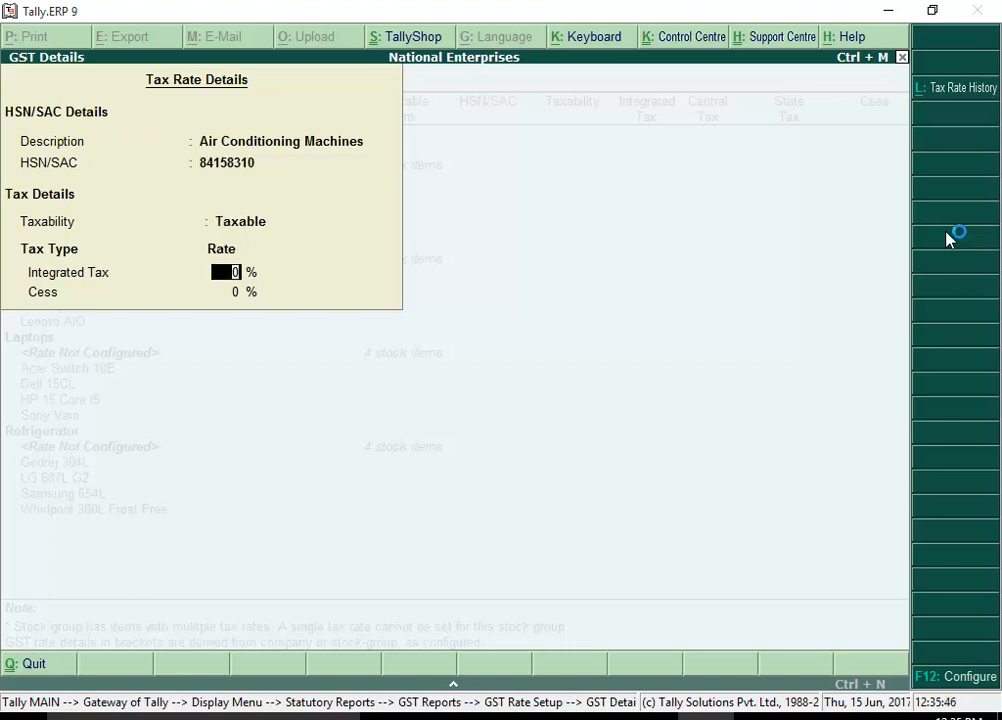
pyautogui.write('2')
pyautogui.write('8')
pyautogui.press('Return')
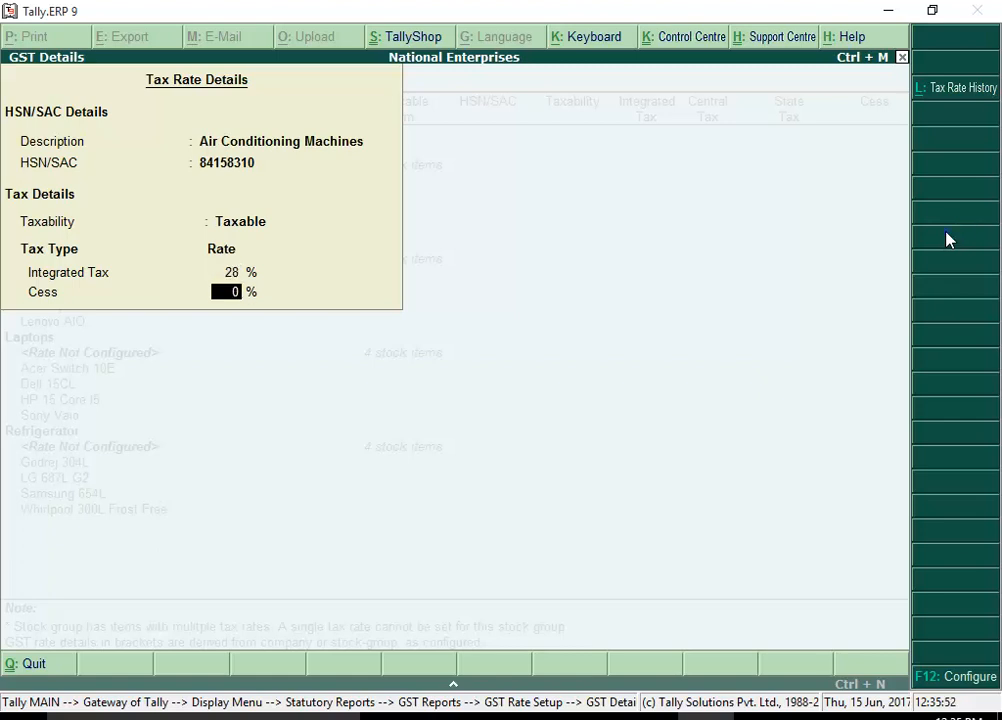
pyautogui.press('Return')
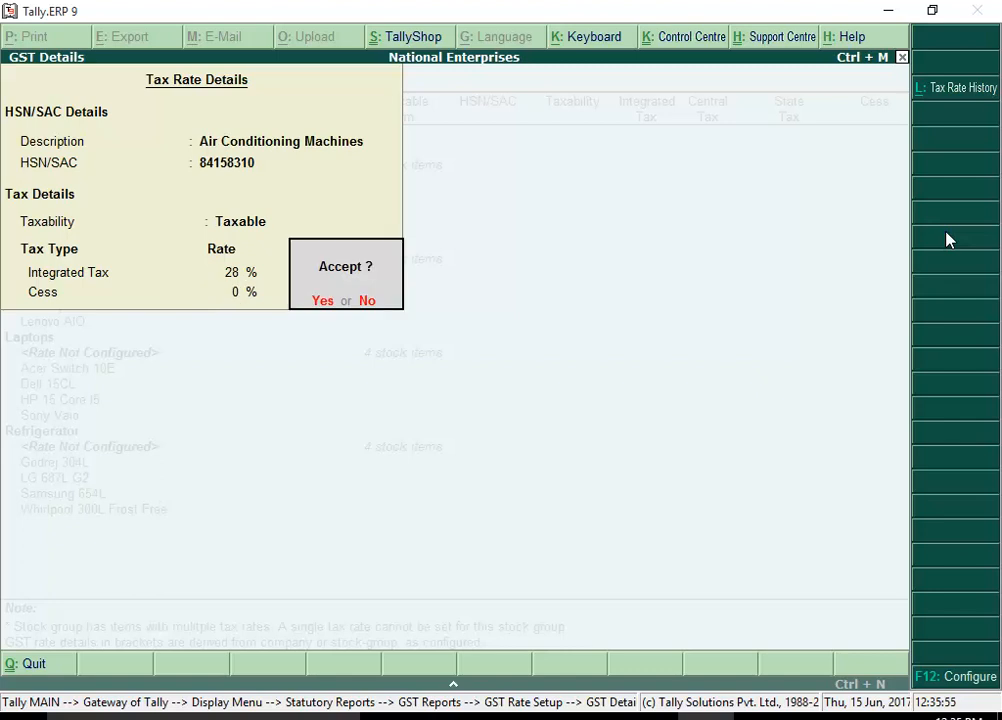
pyautogui.click(323, 301)
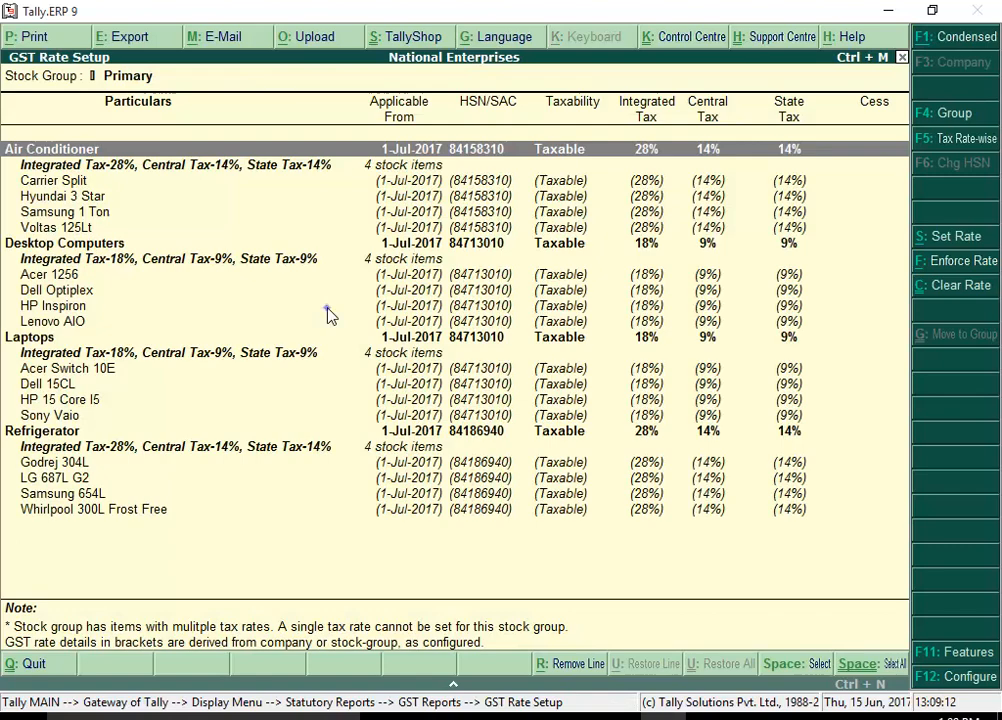
# Assign 18% GST to Desktop Computers and Laptops and 28% GST to Refrigerator.
pyautogui.press('Down')
pyautogui.press('Down')
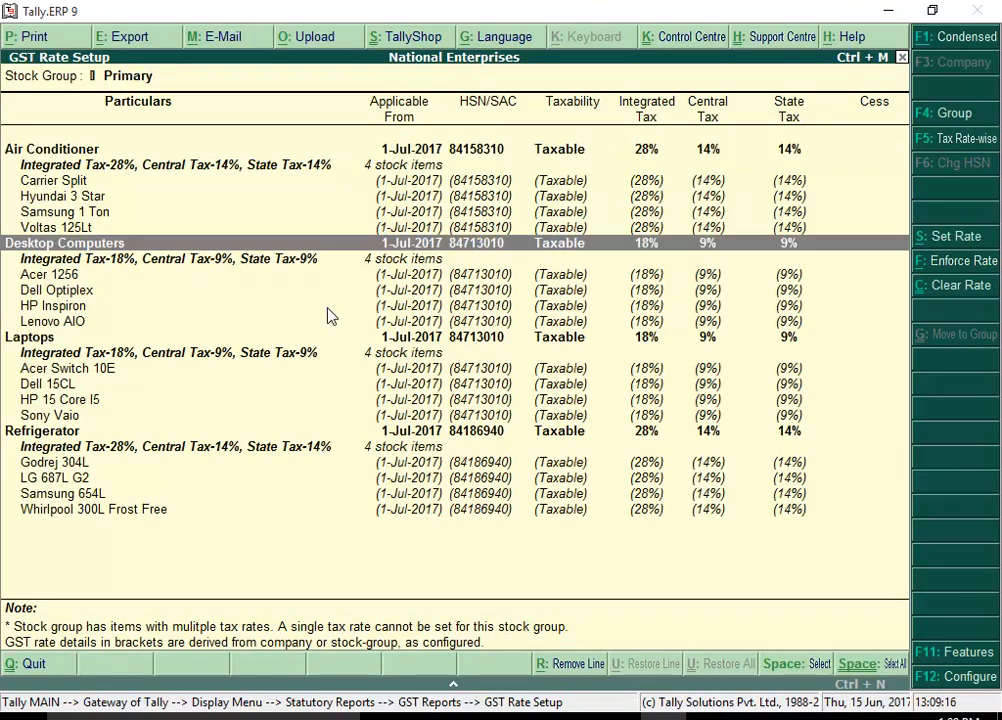
pyautogui.press('Down')
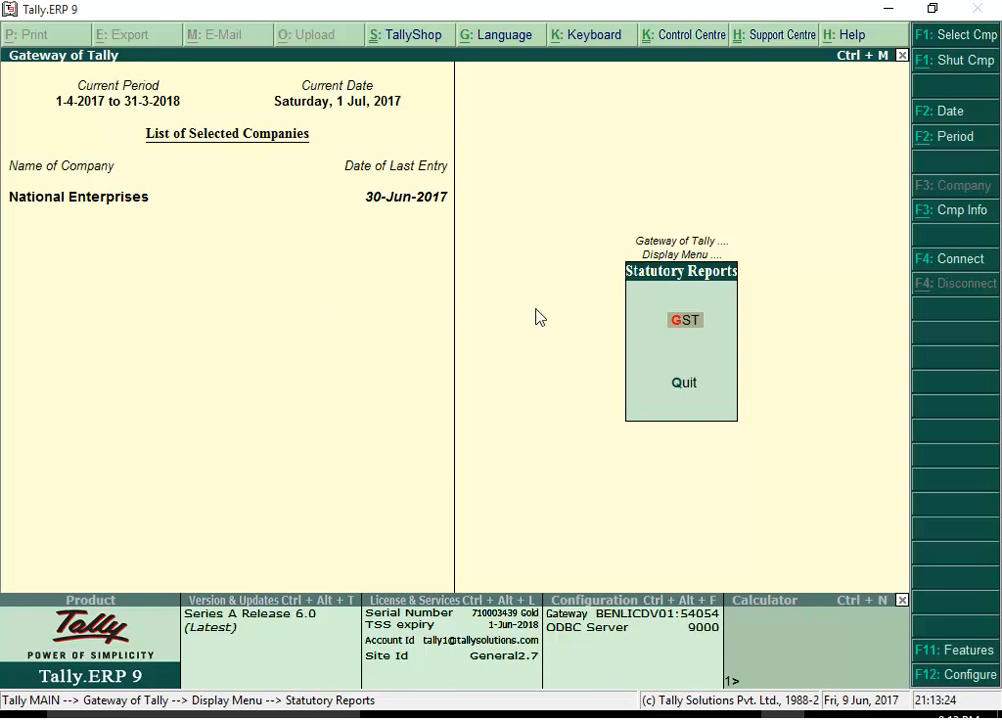
# Open Update Party GSTIN keeping All Items for both the group and the ledgers.
pyautogui.click(704, 320)
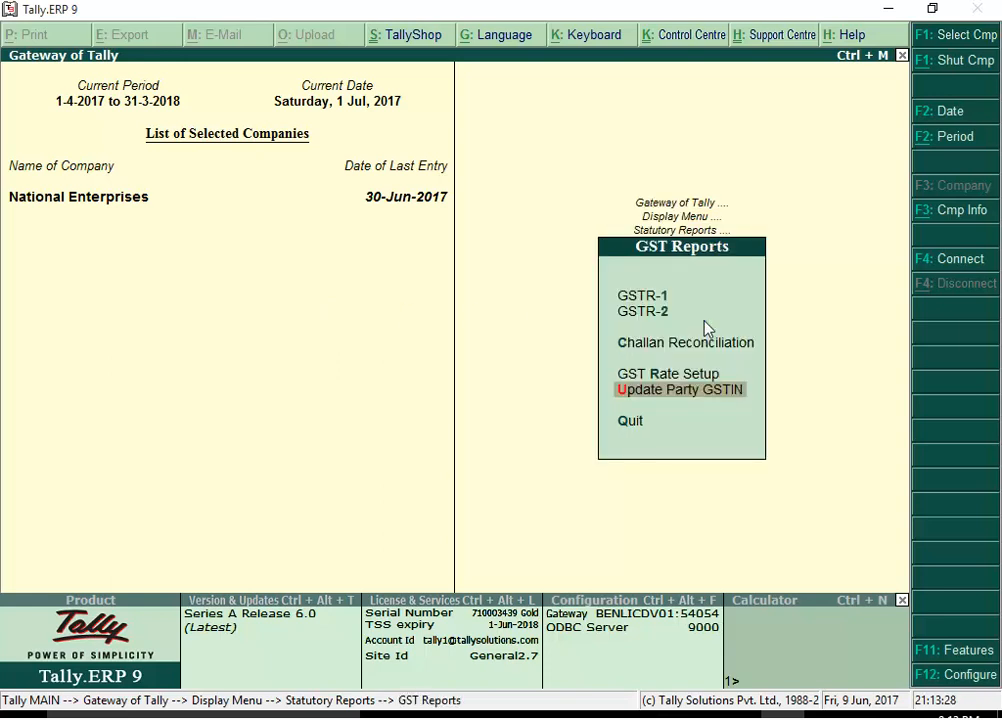
pyautogui.click(744, 392)
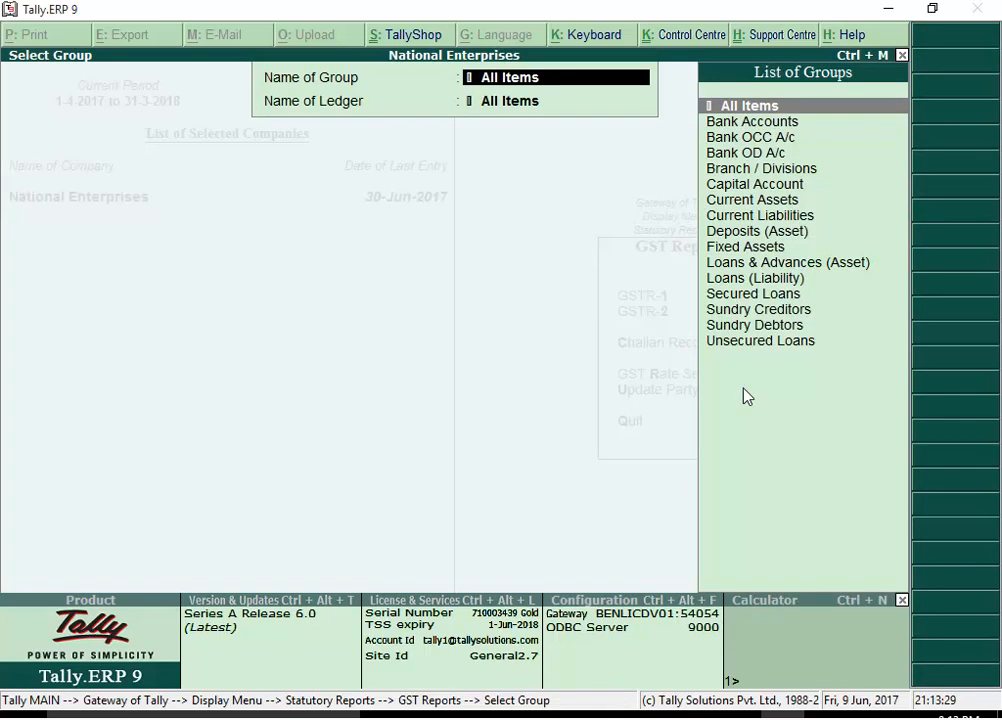
pyautogui.press('Return')
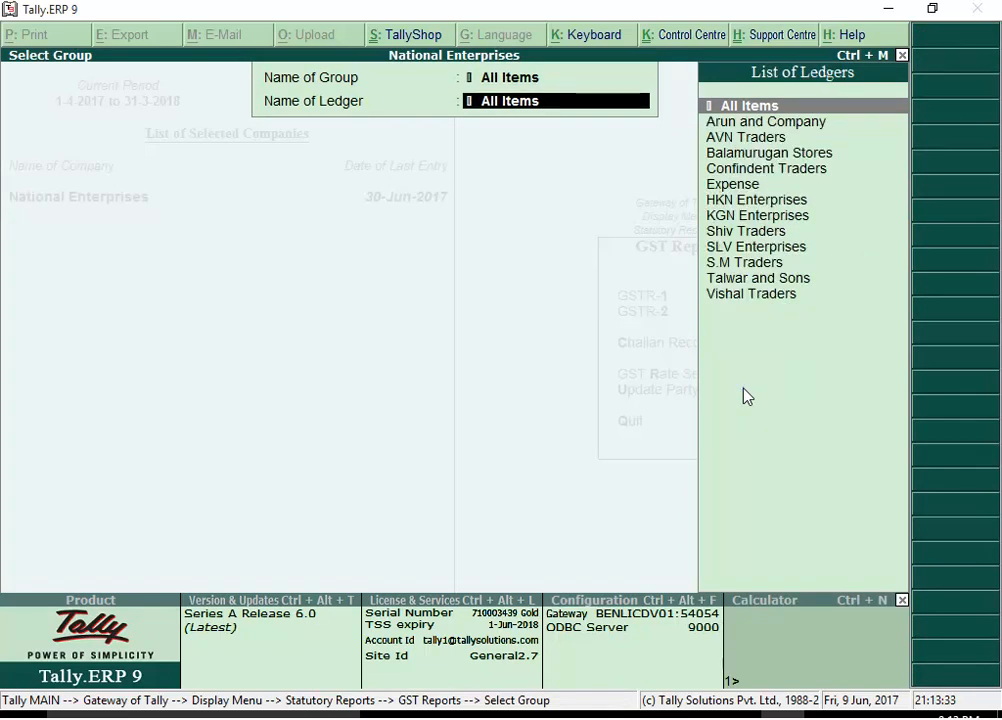
pyautogui.press('Return')
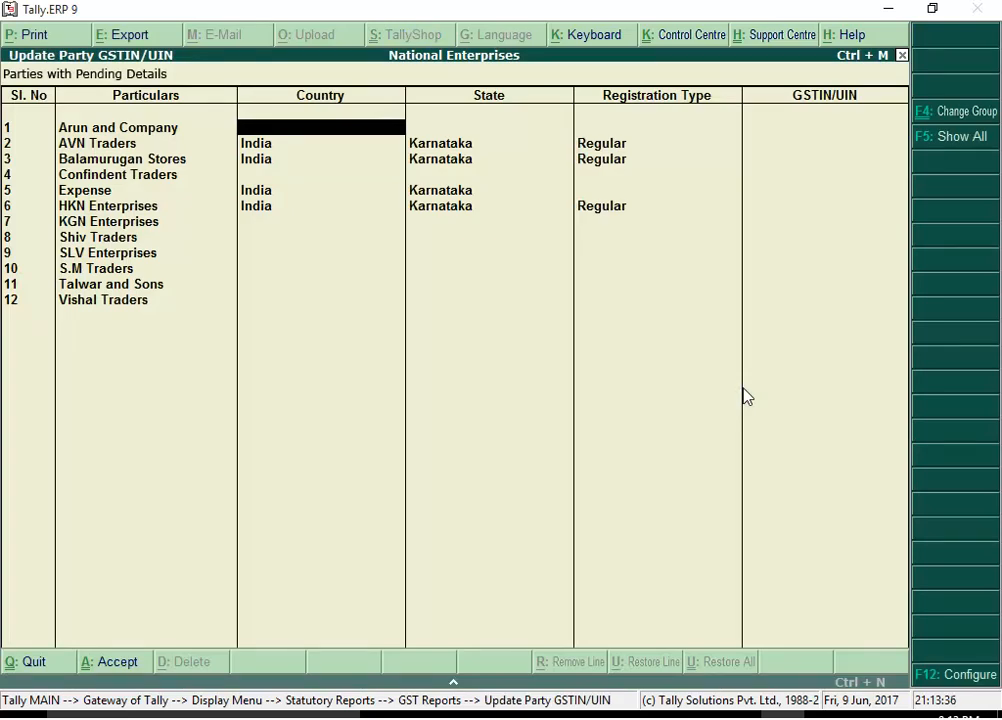
# Set Arun and Company's country to India and its state to Karnataka.
pyautogui.write('i')
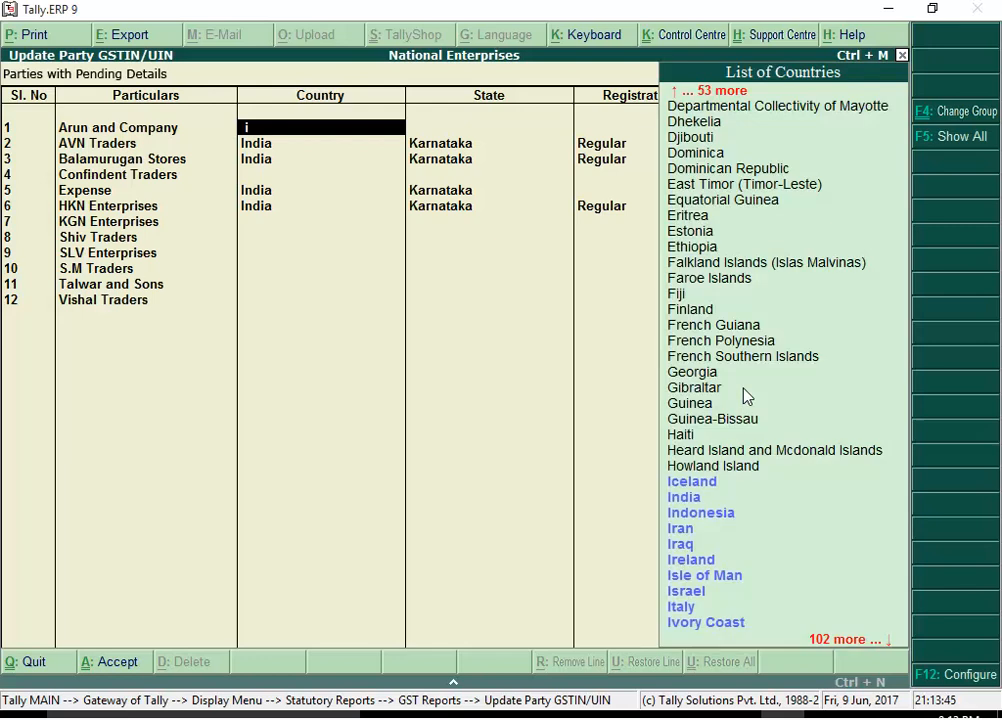
pyautogui.click(691, 498)
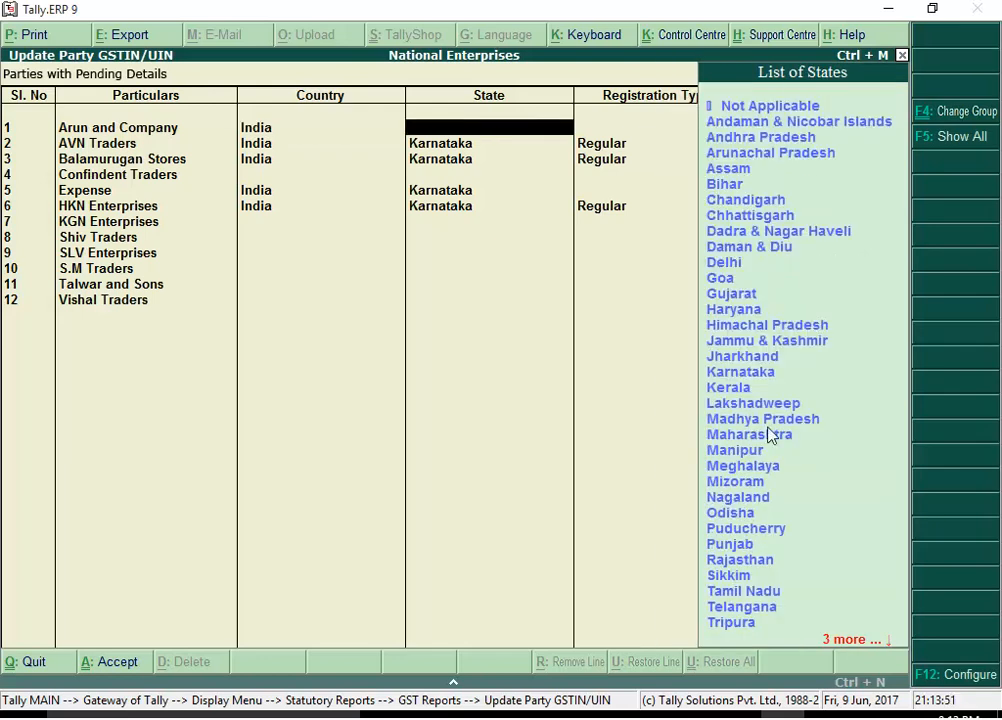
pyautogui.click(776, 373)
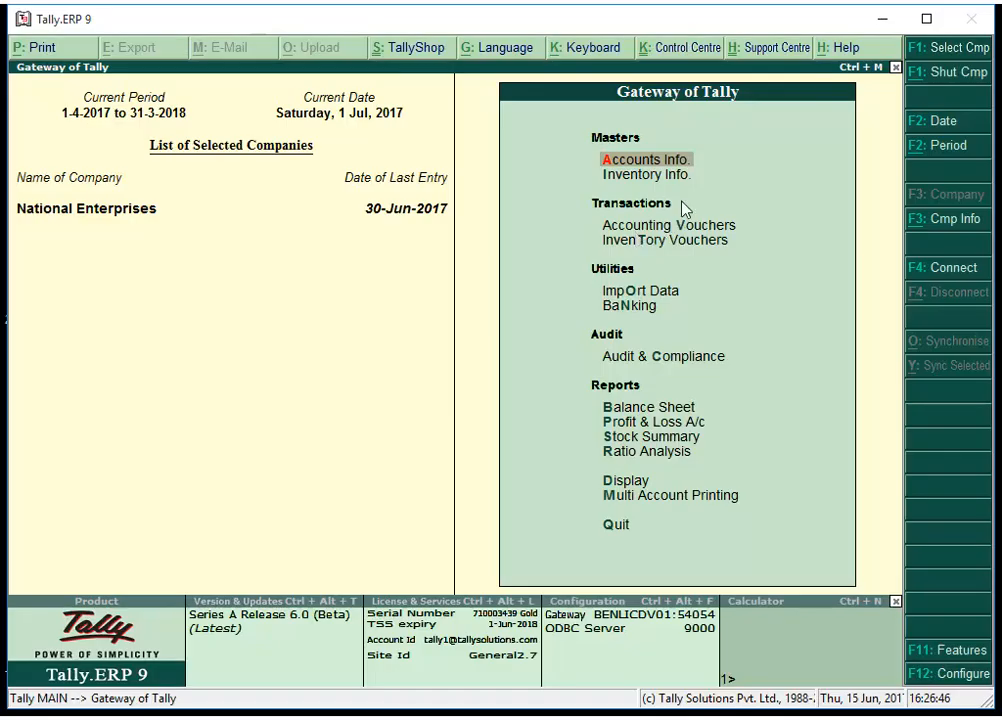
pyautogui.click(691, 160)
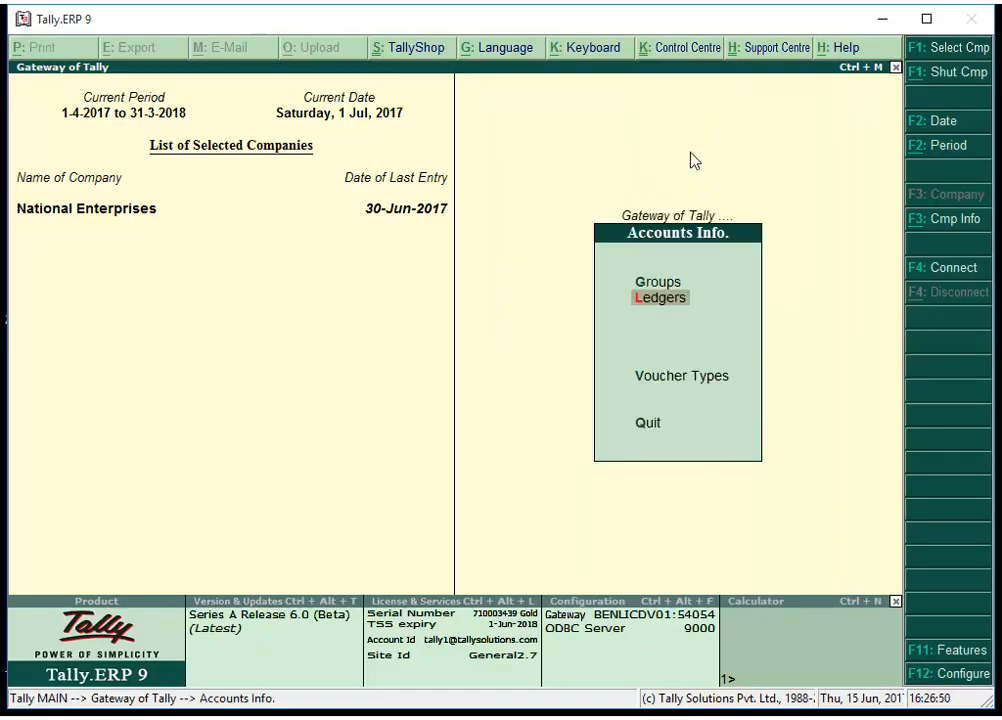
# Create a Central Tax ledger under Duties & Taxes with duty type GST and tax type Central Tax.
pyautogui.click(688, 306)
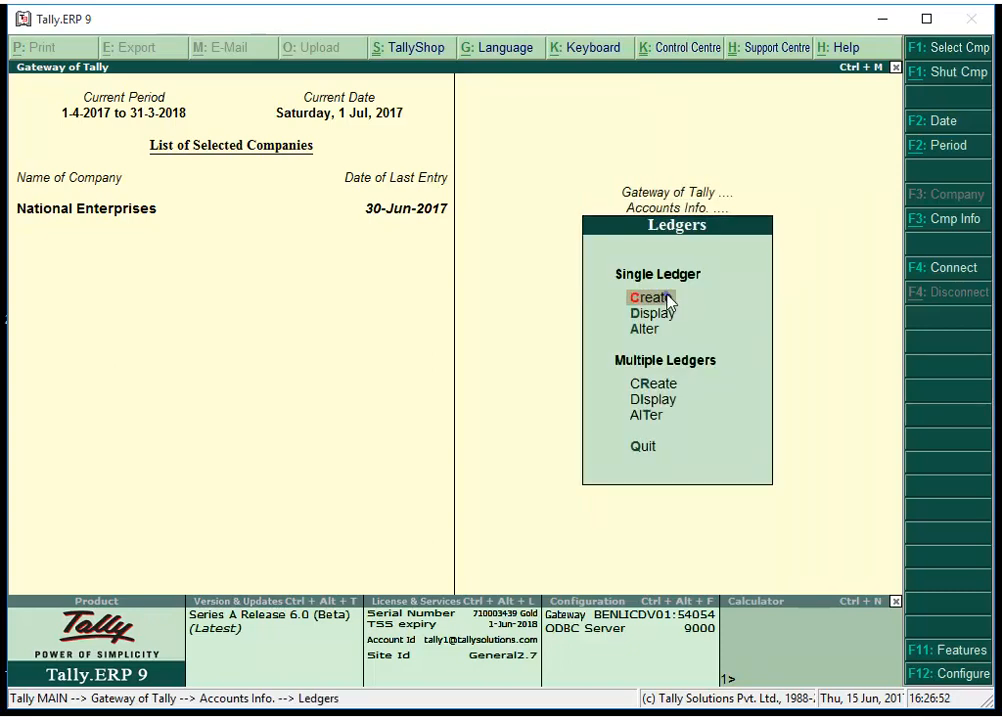
pyautogui.click(668, 300)
pyautogui.write('Central Tax')
pyautogui.press('Return')
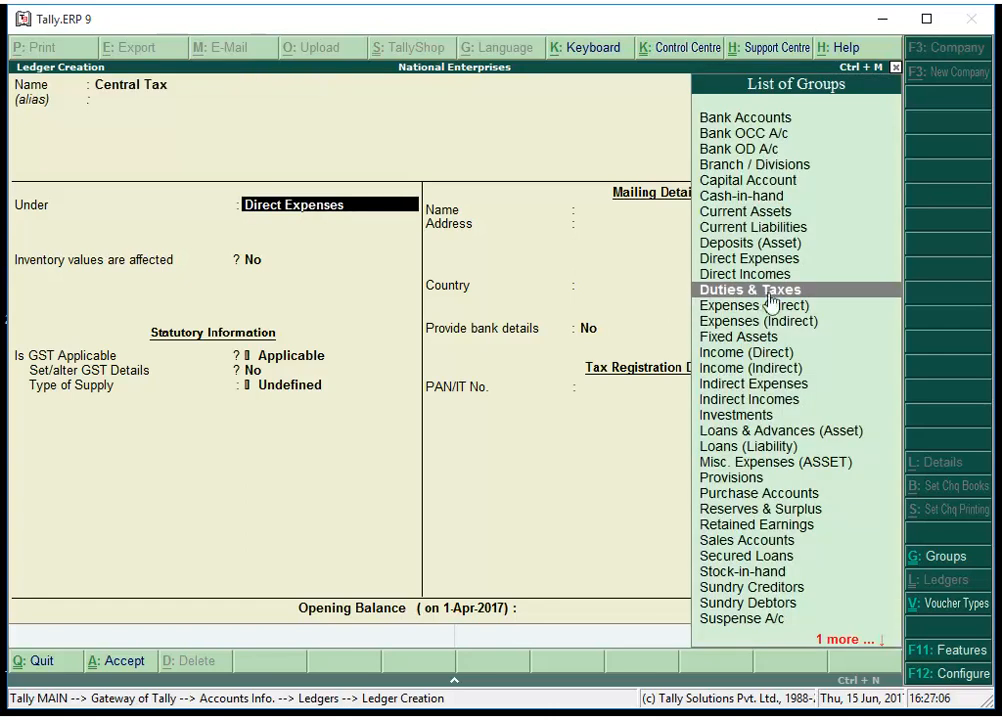
pyautogui.click(815, 293)
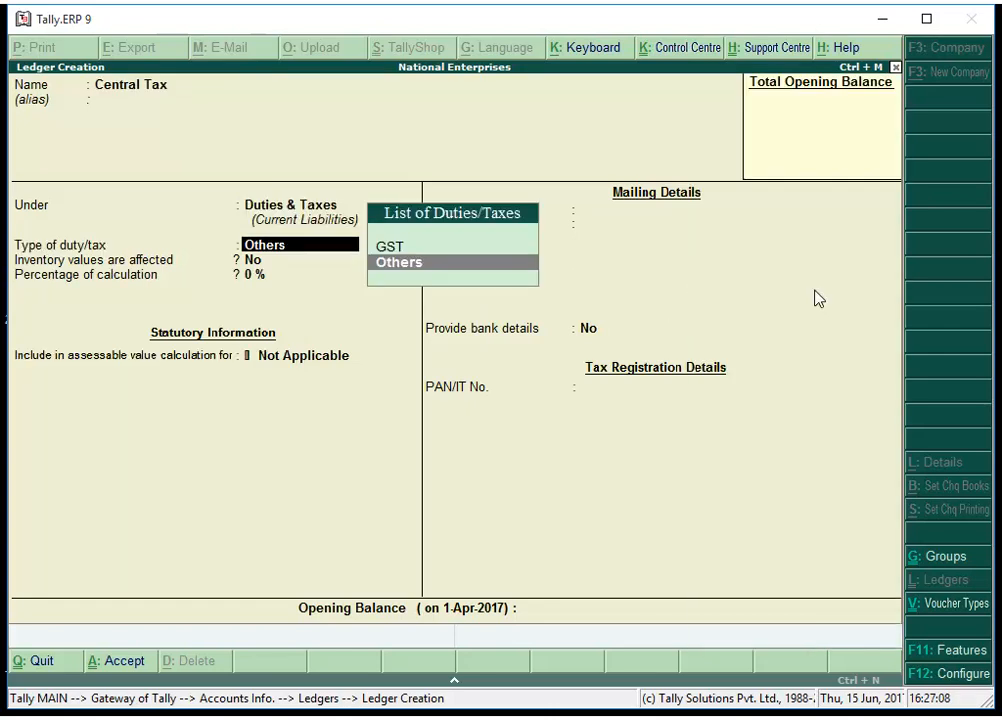
pyautogui.click(409, 253)
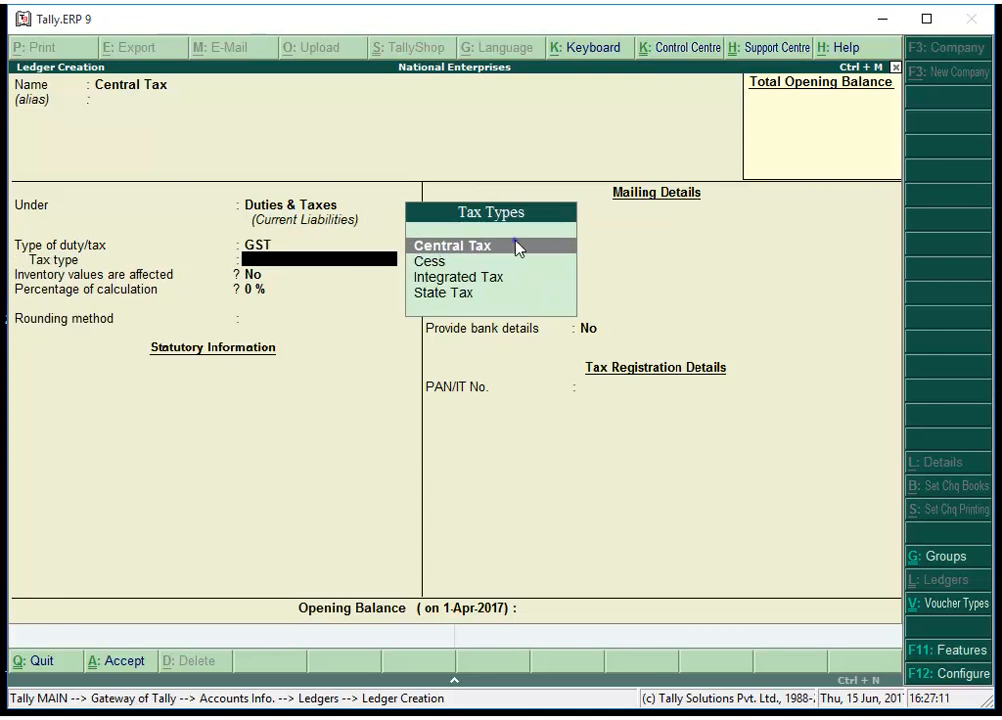
pyautogui.click(518, 248)
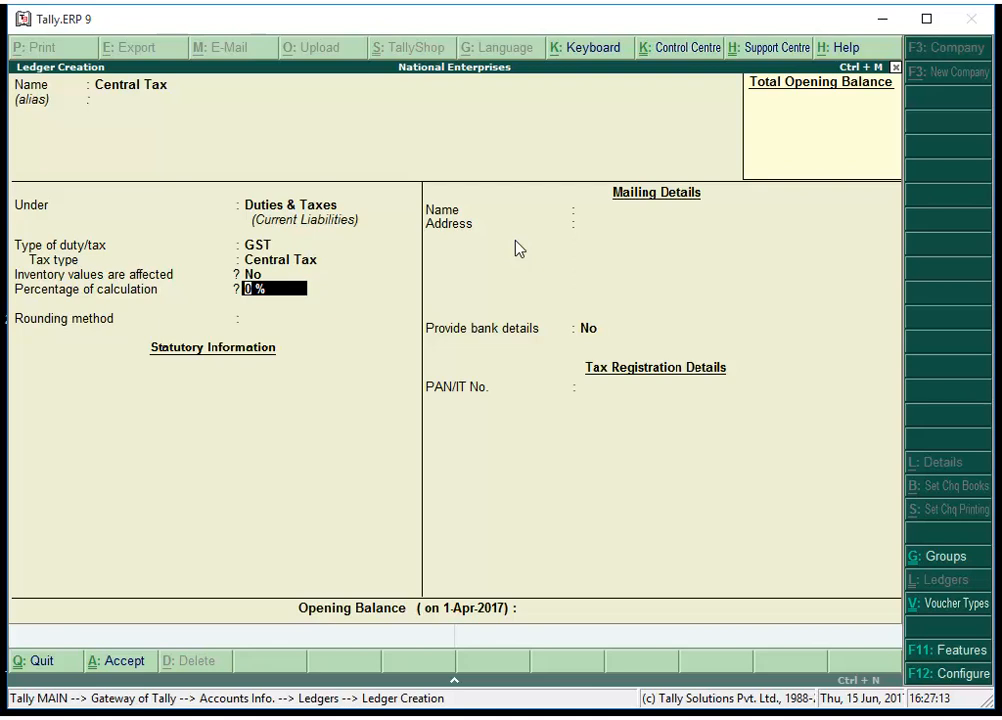
pyautogui.press('Return')
pyautogui.press('Return')
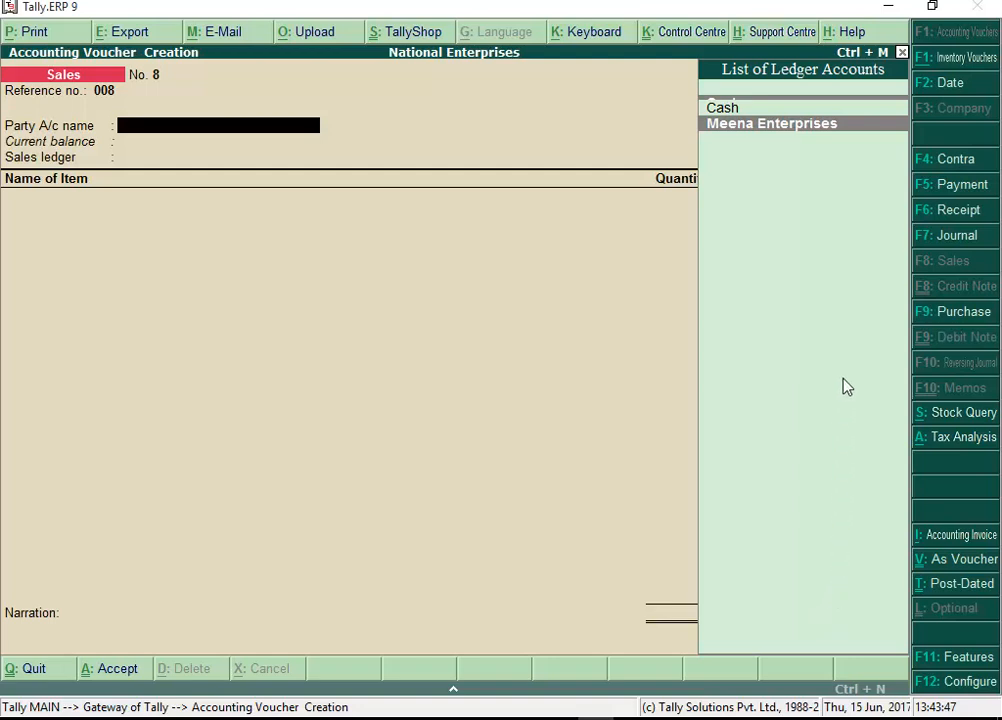
# Bill Meena Enterprises on the Sales ledger for 1 Acer Desktop and 2 Dell Laptops.
pyautogui.click(846, 125)
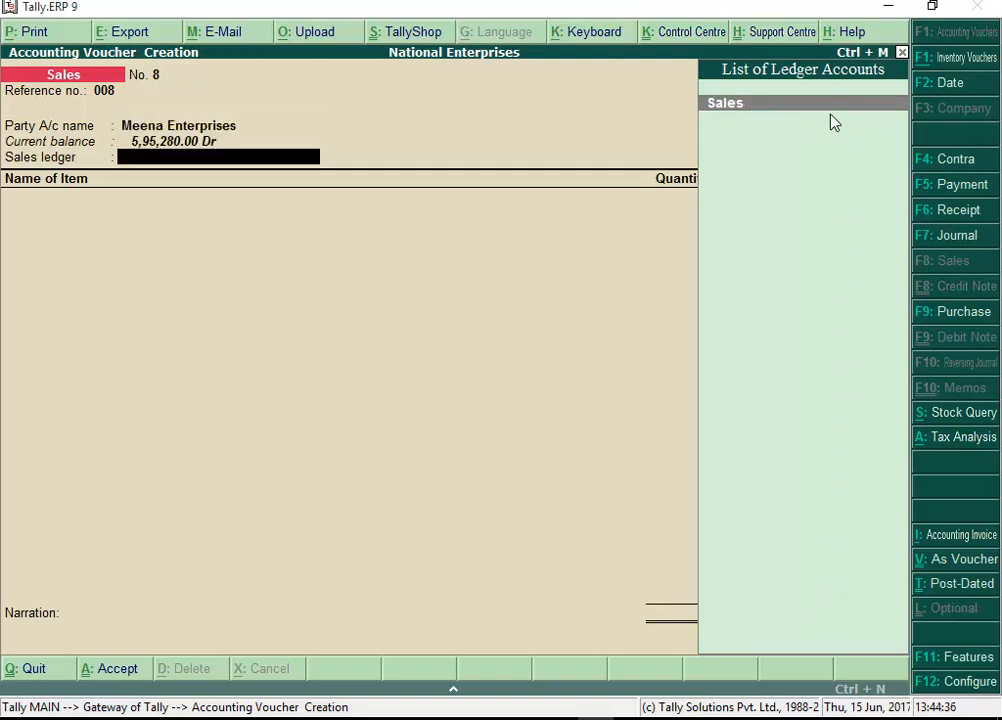
pyautogui.click(830, 104)
pyautogui.press('Return')
pyautogui.write('1')
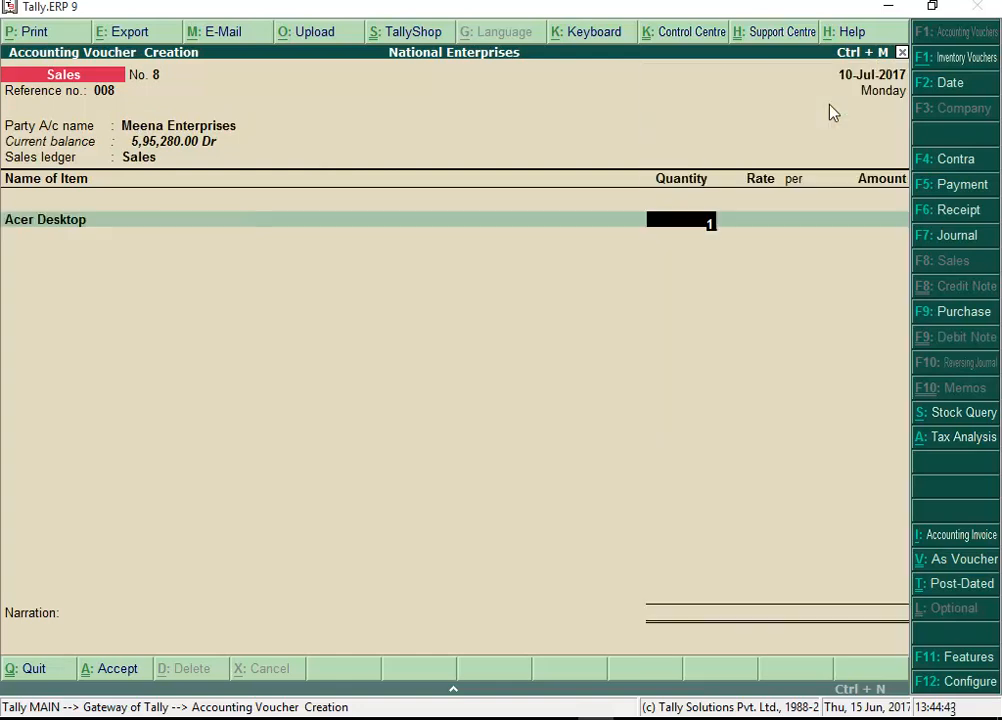
pyautogui.press('Return')
pyautogui.press('Return')
pyautogui.press('Return')
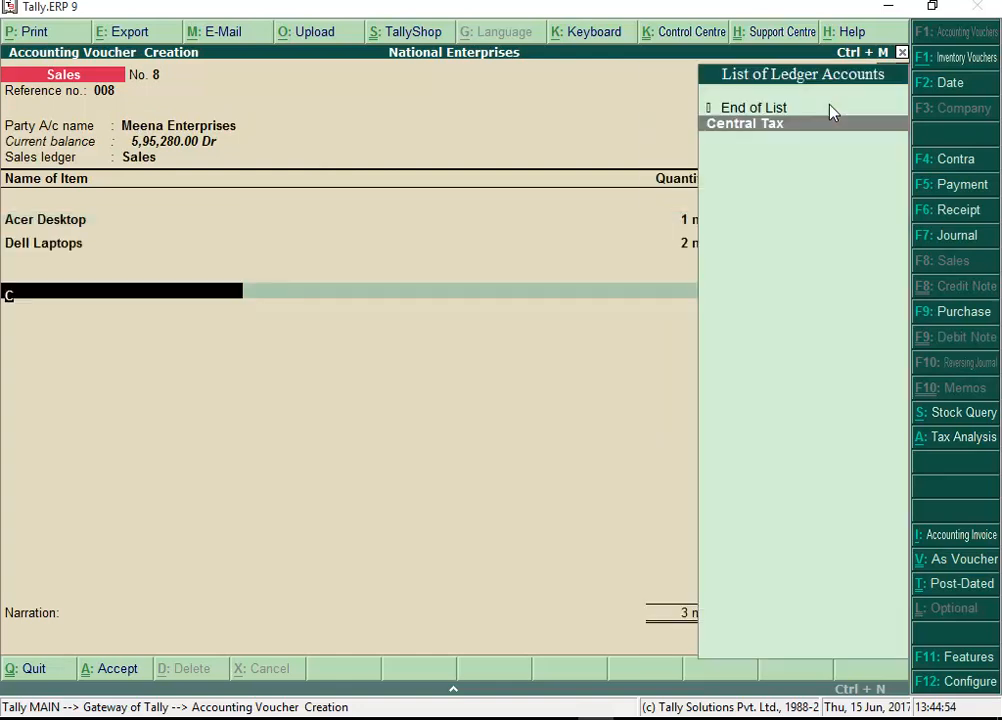
pyautogui.press('Return')
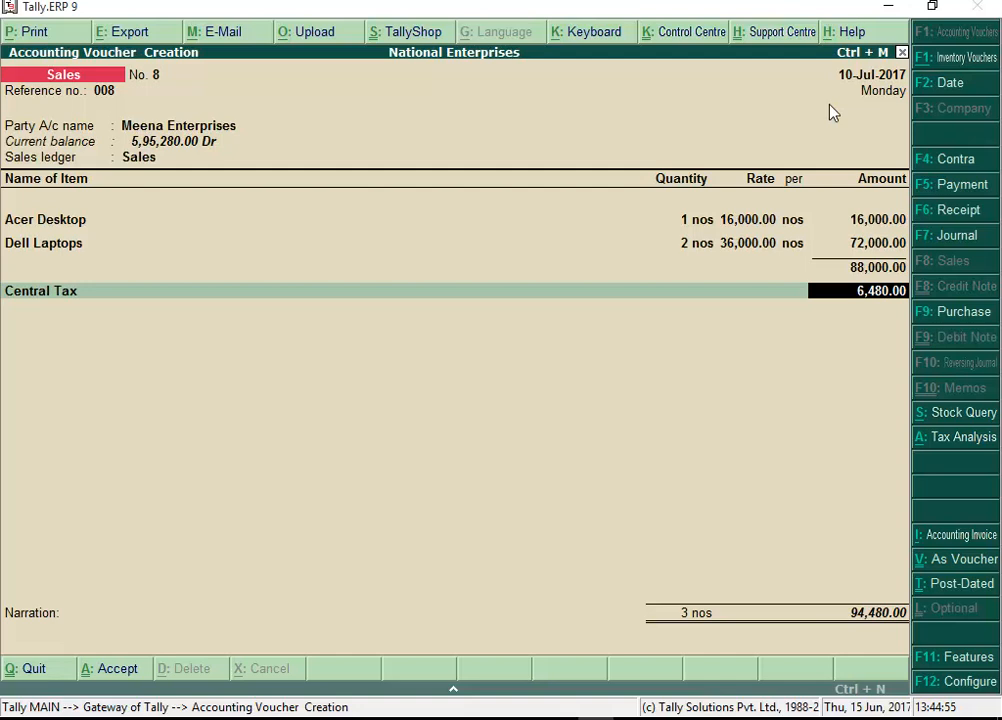
# Add Central Tax 6,480.00 and State Tax, save the 1,00,960.00 voucher and preview the invoice.
pyautogui.press('Return')
pyautogui.write('S')
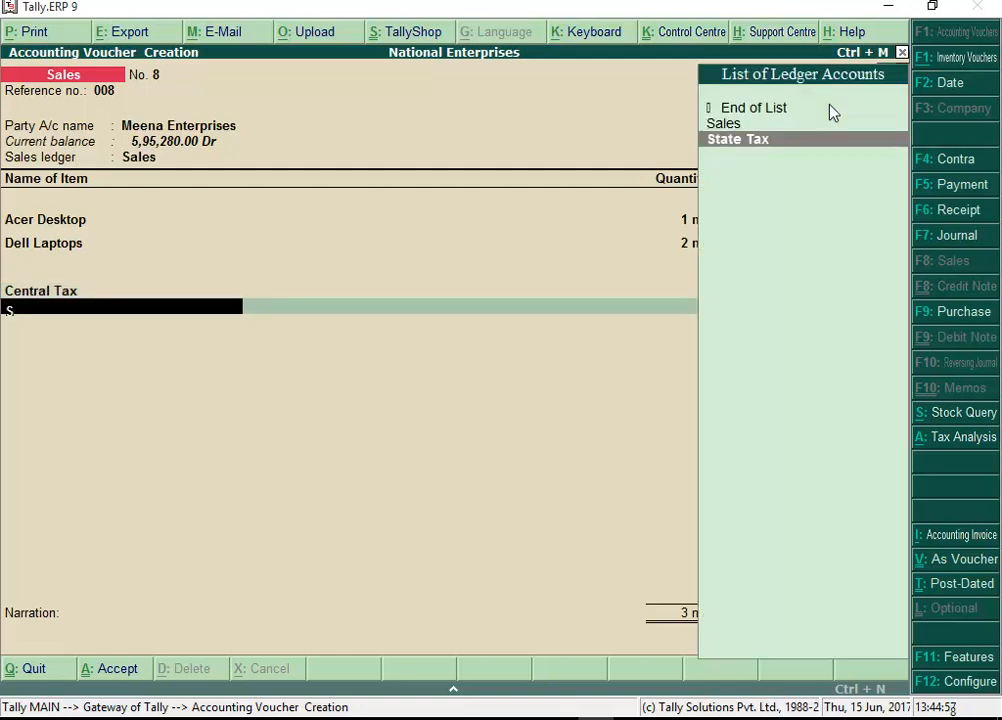
pyautogui.press('Return')
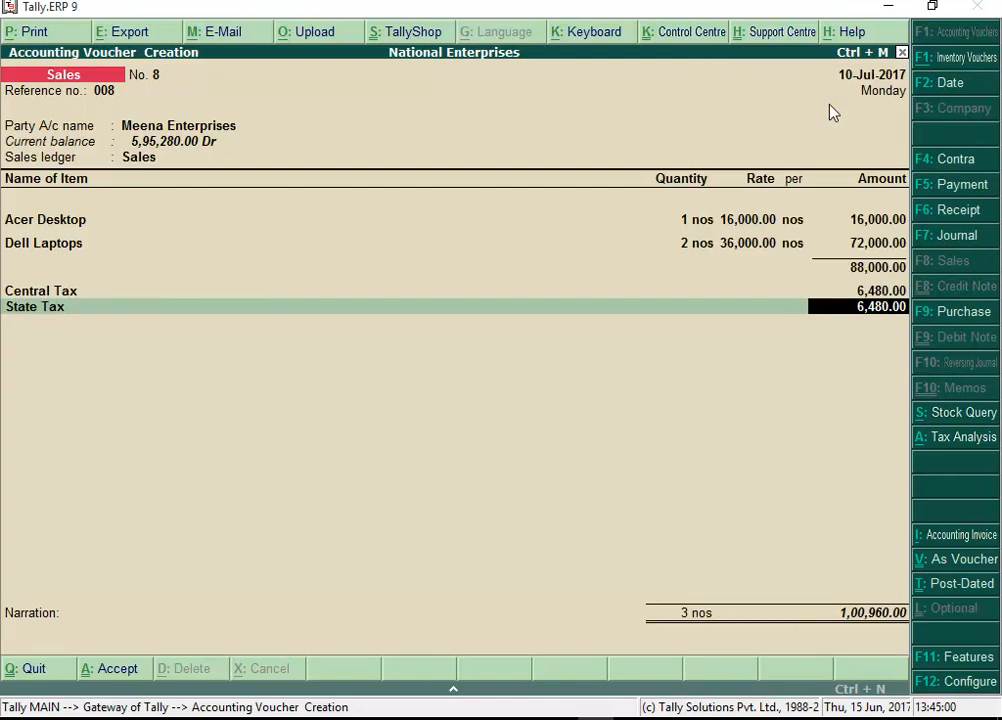
pyautogui.press('Return')
pyautogui.press('Return')
pyautogui.press('Return')
pyautogui.press('Return')
pyautogui.click(672, 473)
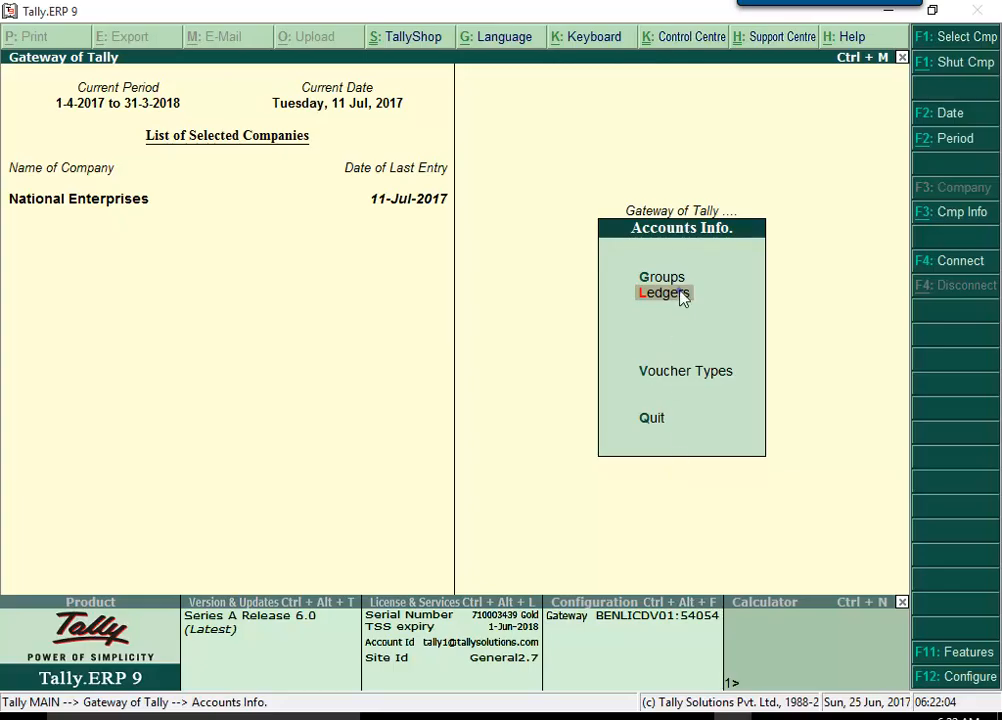
pyautogui.click(680, 292)
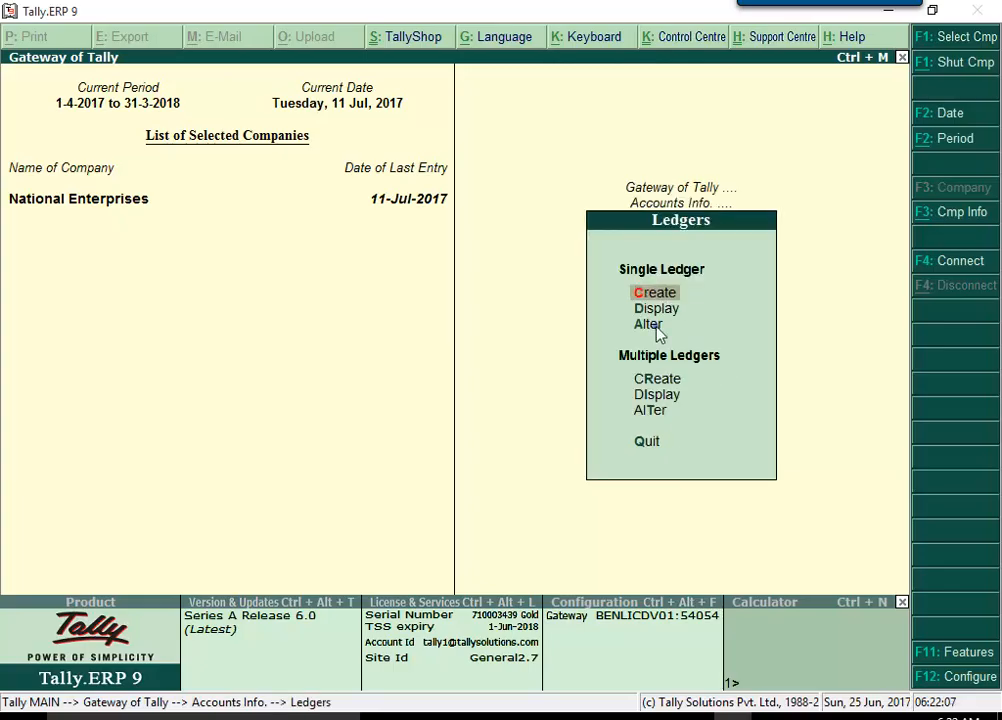
# Alter Sale of Service: GST applicable, SAC 00440022, Taxable at 18%, supply type Services.
pyautogui.click(660, 330)
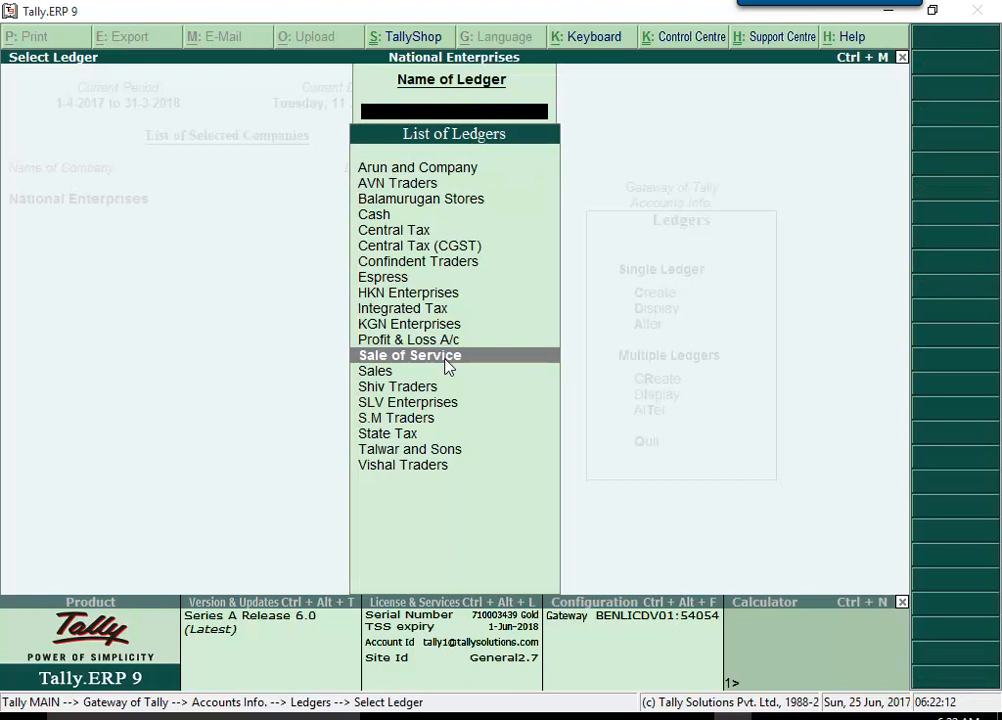
pyautogui.click(447, 357)
pyautogui.click(327, 335)
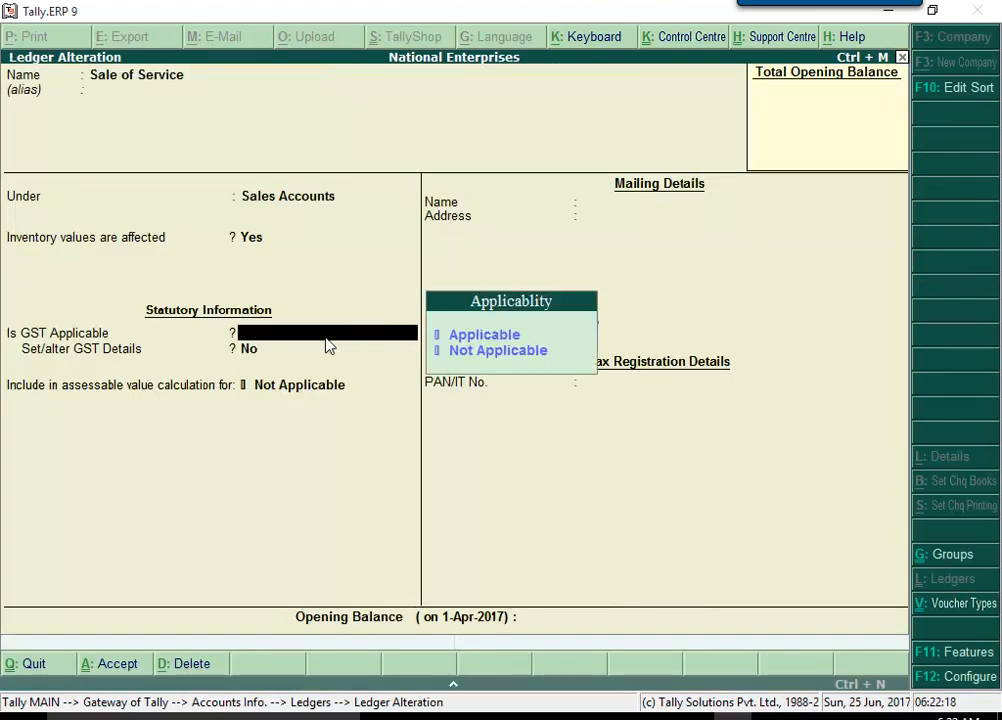
pyautogui.click(523, 338)
pyautogui.press('y')
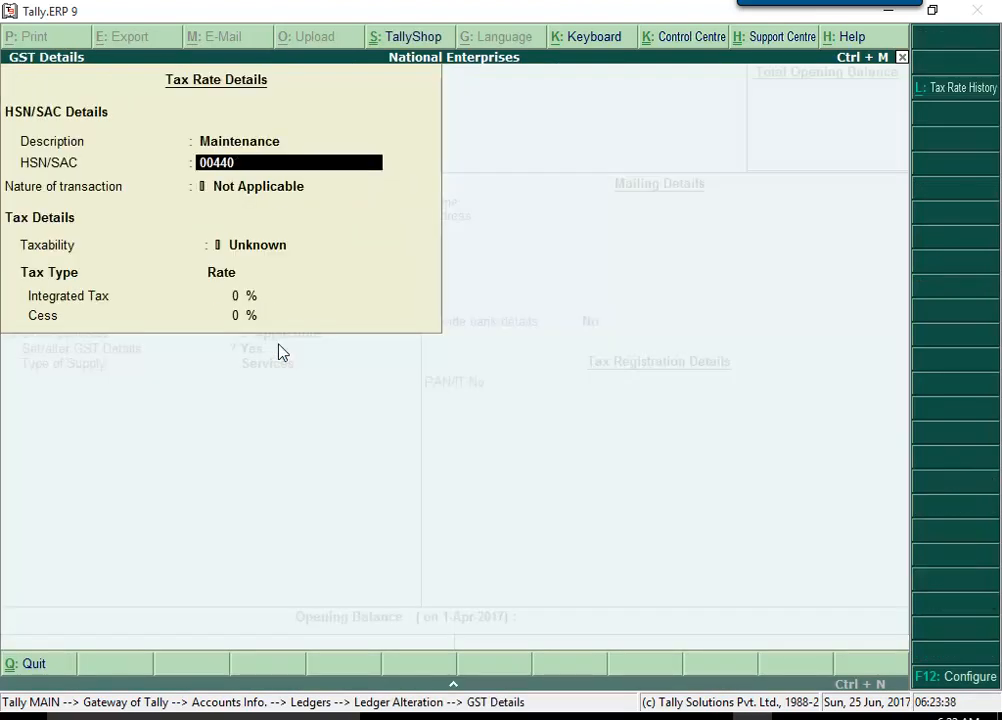
pyautogui.write('022')
pyautogui.press('Return')
pyautogui.press('Return')
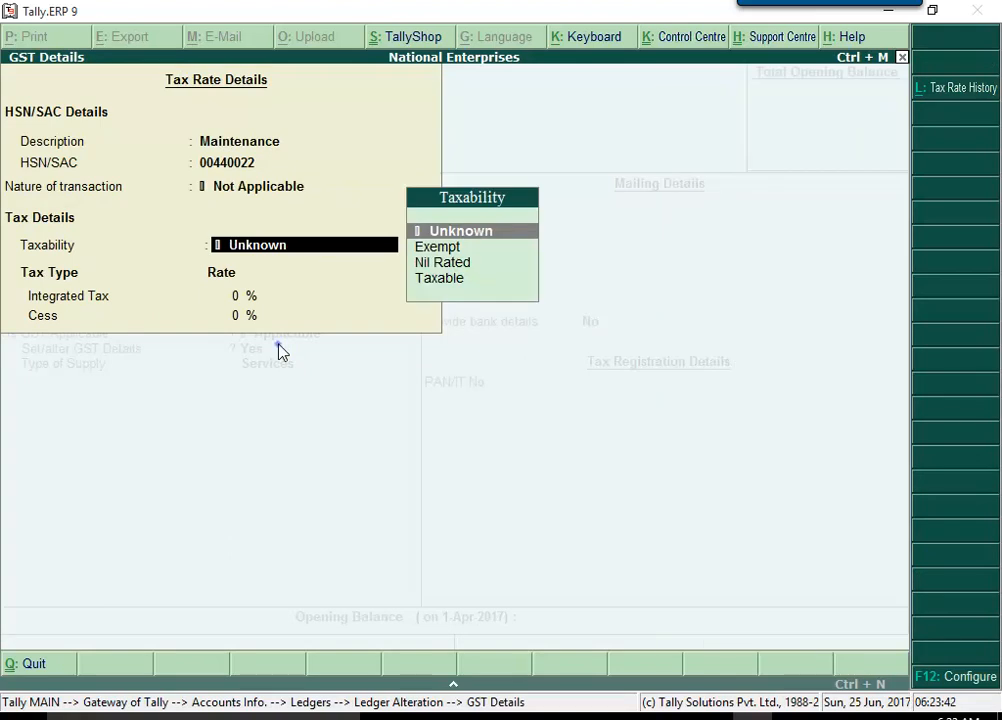
pyautogui.click(465, 284)
pyautogui.write('18')
pyautogui.press('Return')
pyautogui.press('Return')
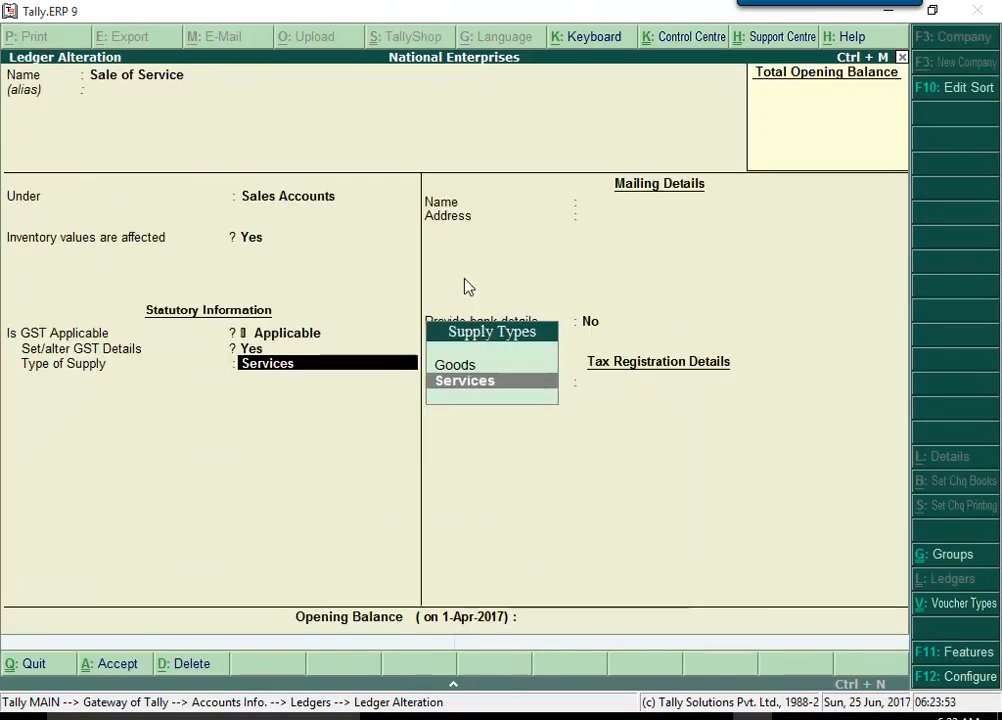
pyautogui.click(510, 392)
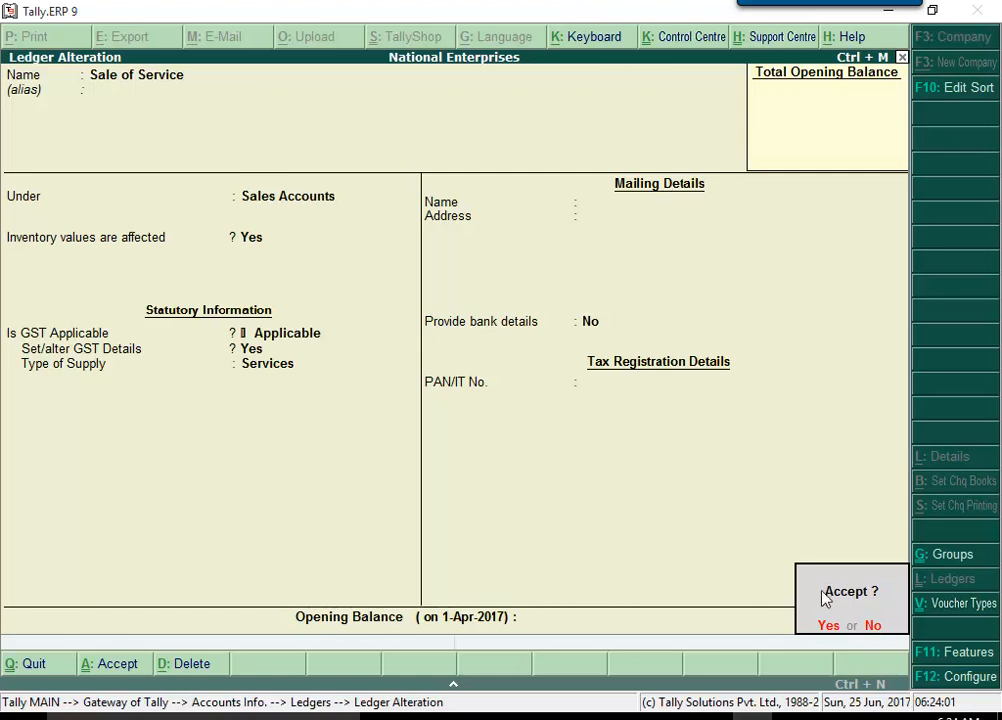
pyautogui.click(828, 627)
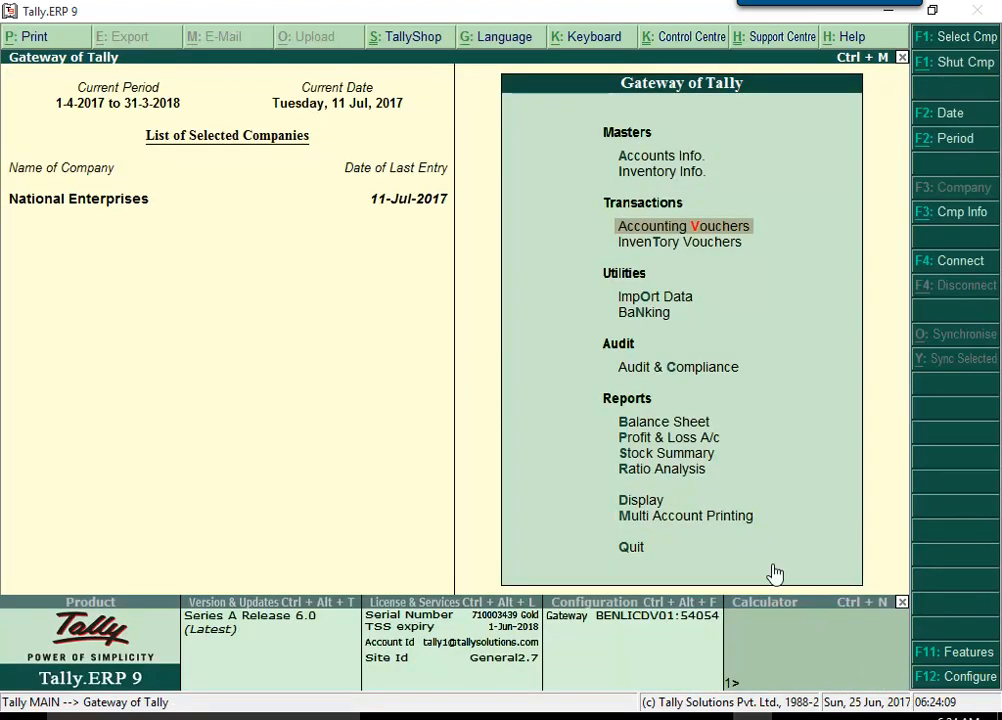
# Start sales voucher No. 45 as an accounting invoice to SLV Enterprises for Sale of Service 25,000.00.
pyautogui.click(744, 230)
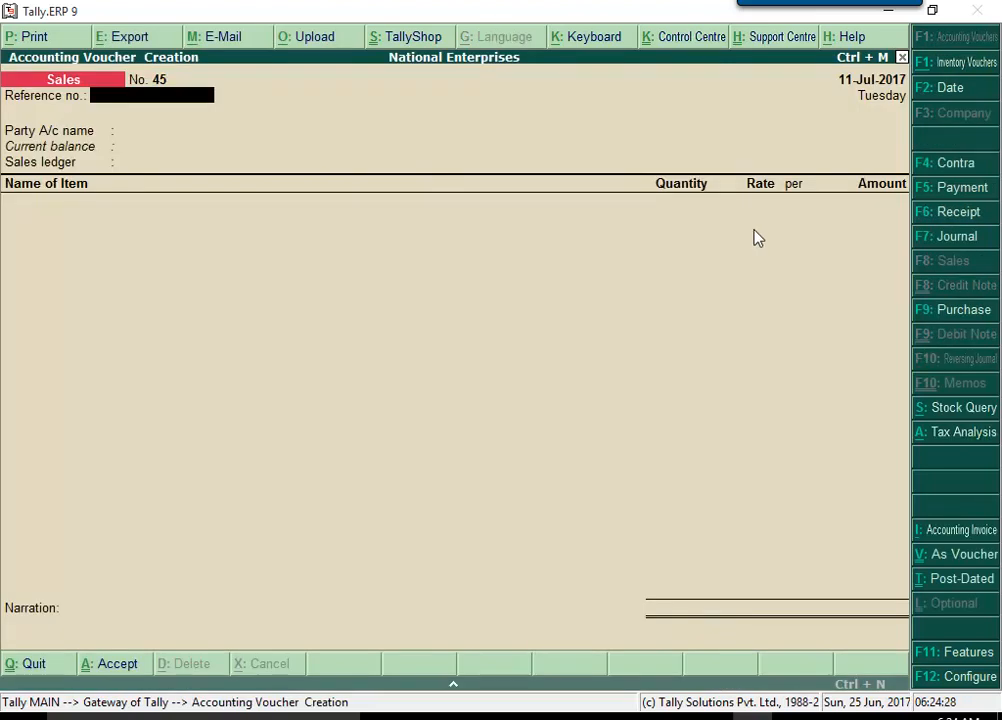
pyautogui.click(956, 537)
pyautogui.press('Return')
pyautogui.press('Return')
pyautogui.click(803, 238)
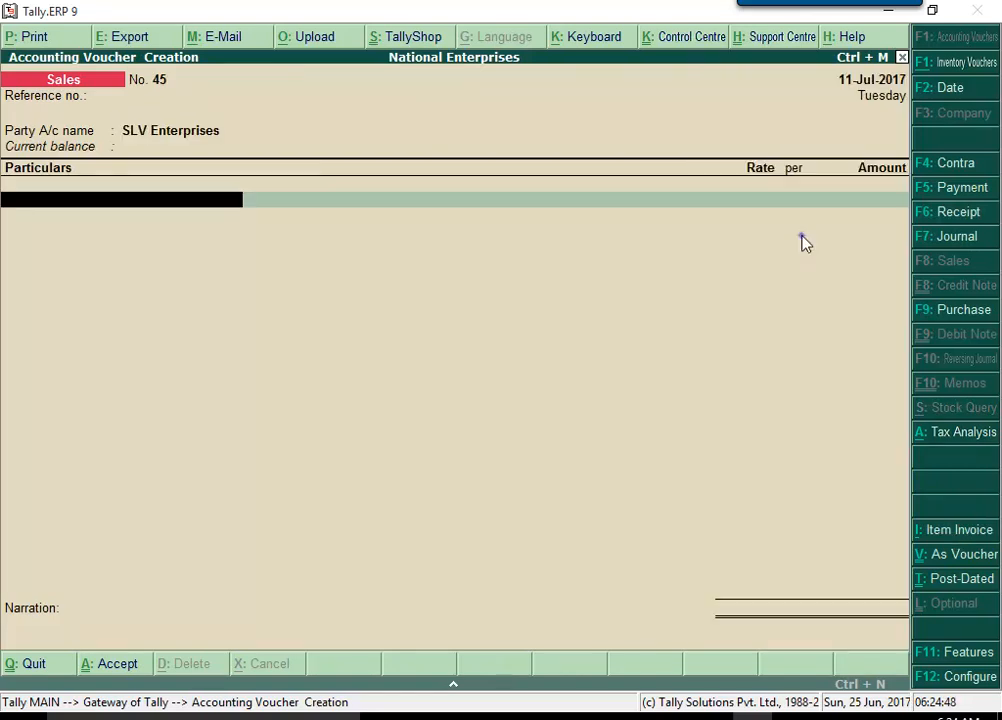
pyautogui.write('S')
pyautogui.click(795, 141)
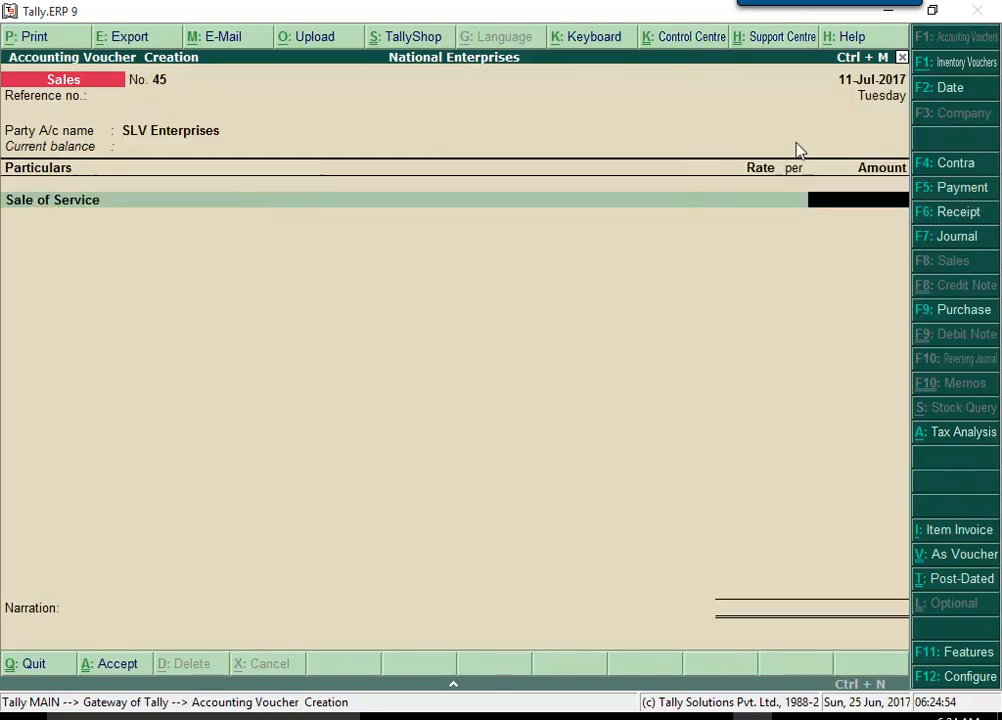
pyautogui.write('2500')
pyautogui.press('Return')
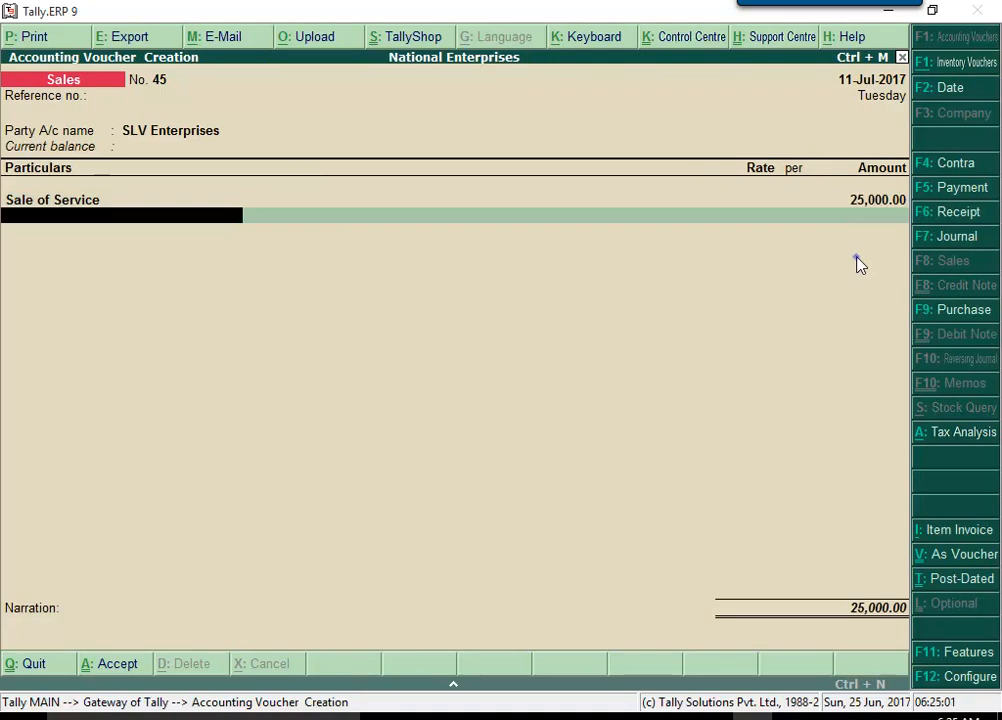
# Add Central Tax and State Tax of 2,250.00 each, bringing the voucher total to 29,500.00.
pyautogui.write('C')
pyautogui.press('Return')
pyautogui.press('Return')
pyautogui.write('S')
pyautogui.click(756, 171)
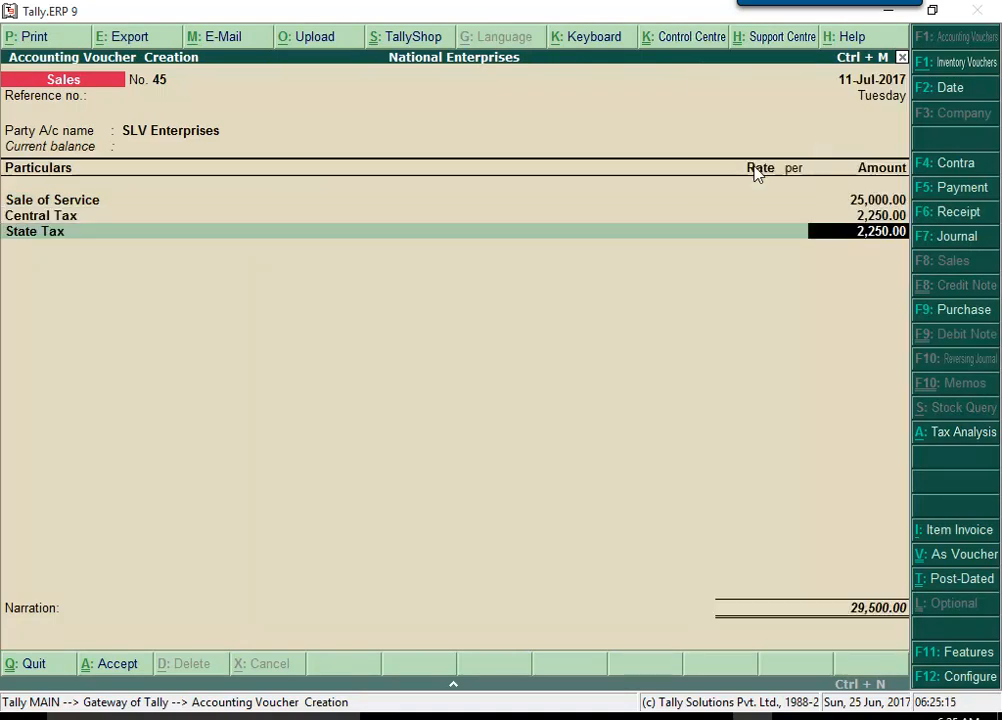
pyautogui.press('Return')
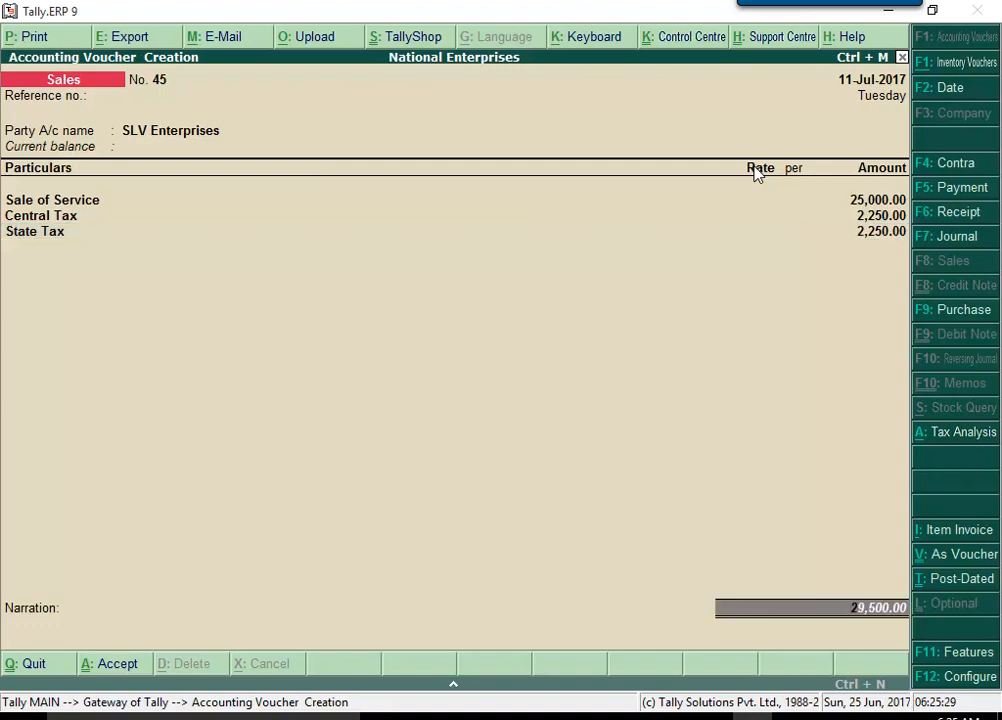
pyautogui.press('Return')
pyautogui.press('Return')
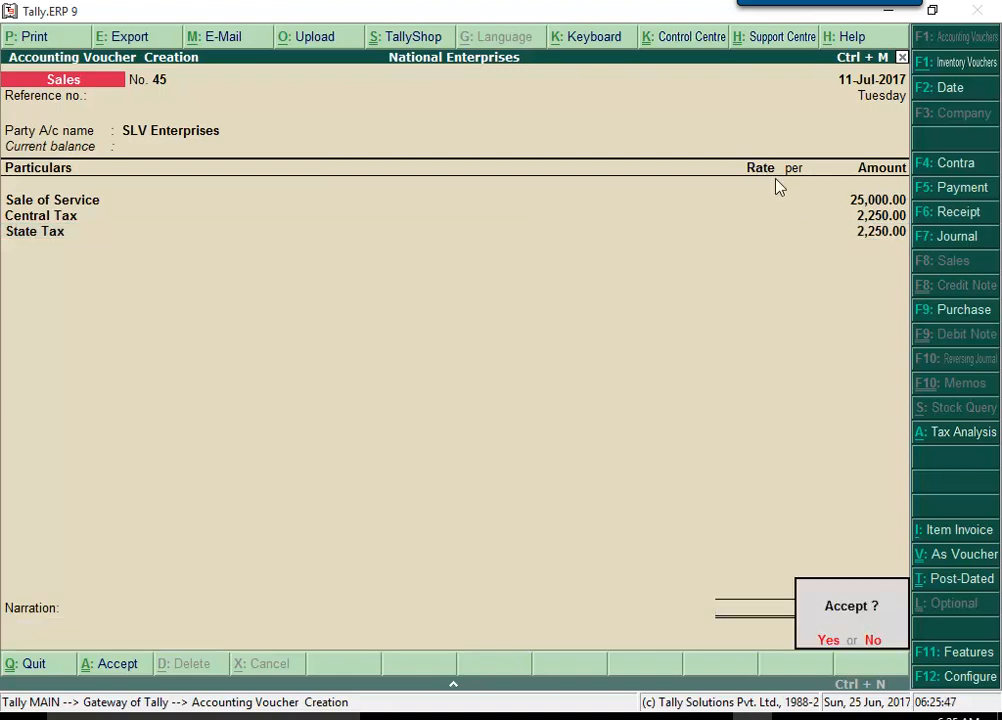